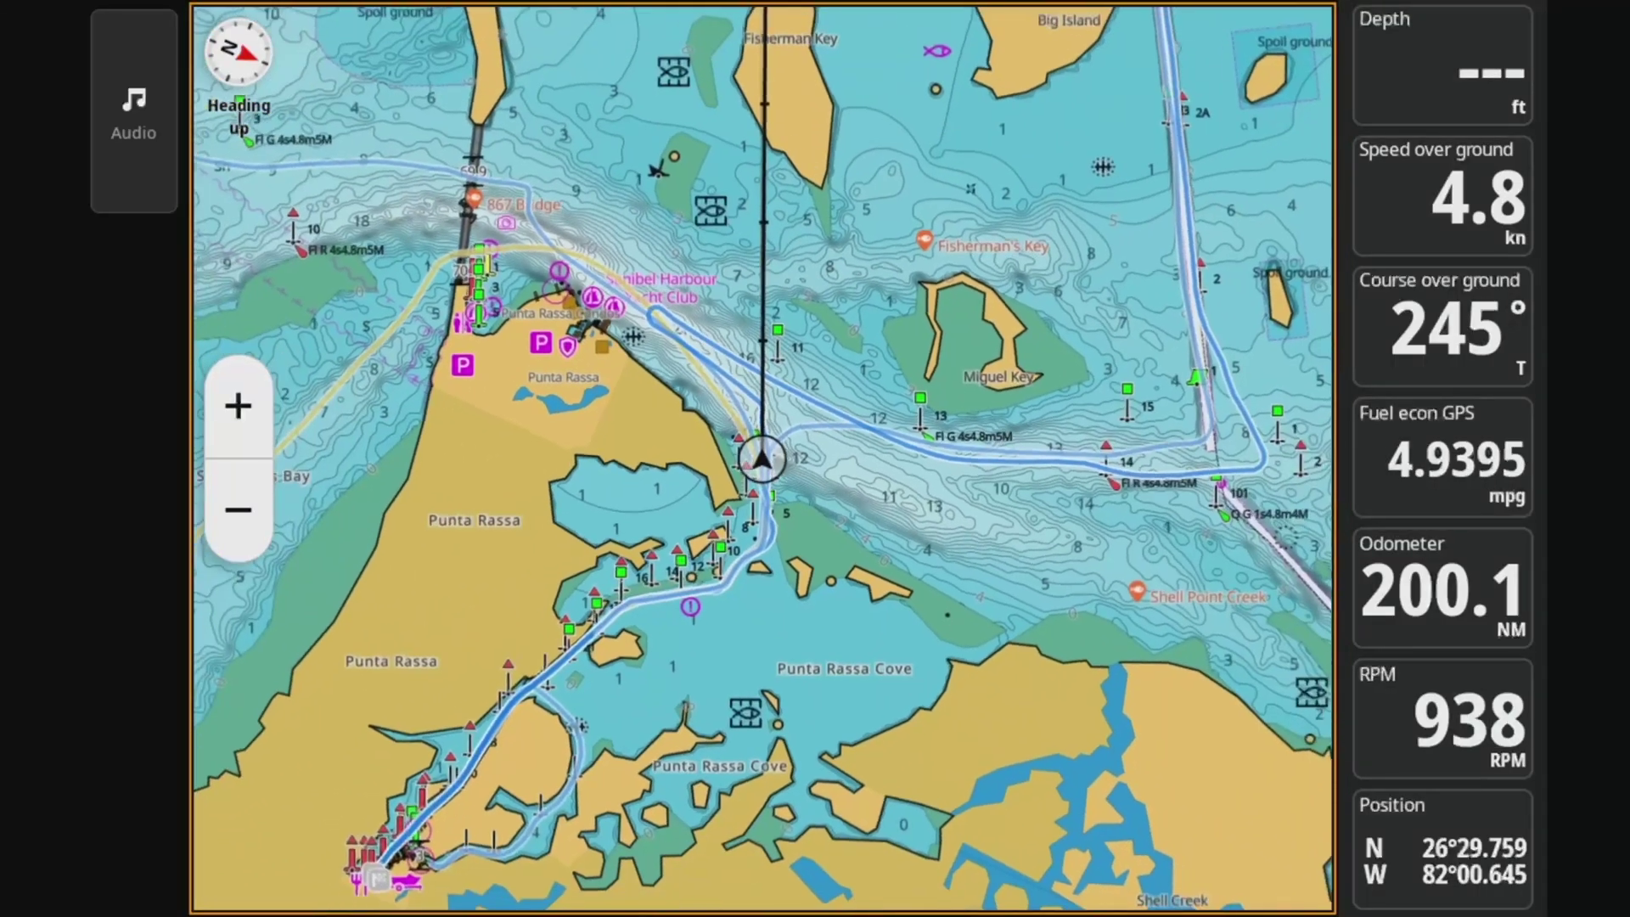
Create a route starting in the marked channel beside Big Island, with the first routepoint at about N 26°30.010', W 082°02.221'.
drag(1078, 573, 445, 344)
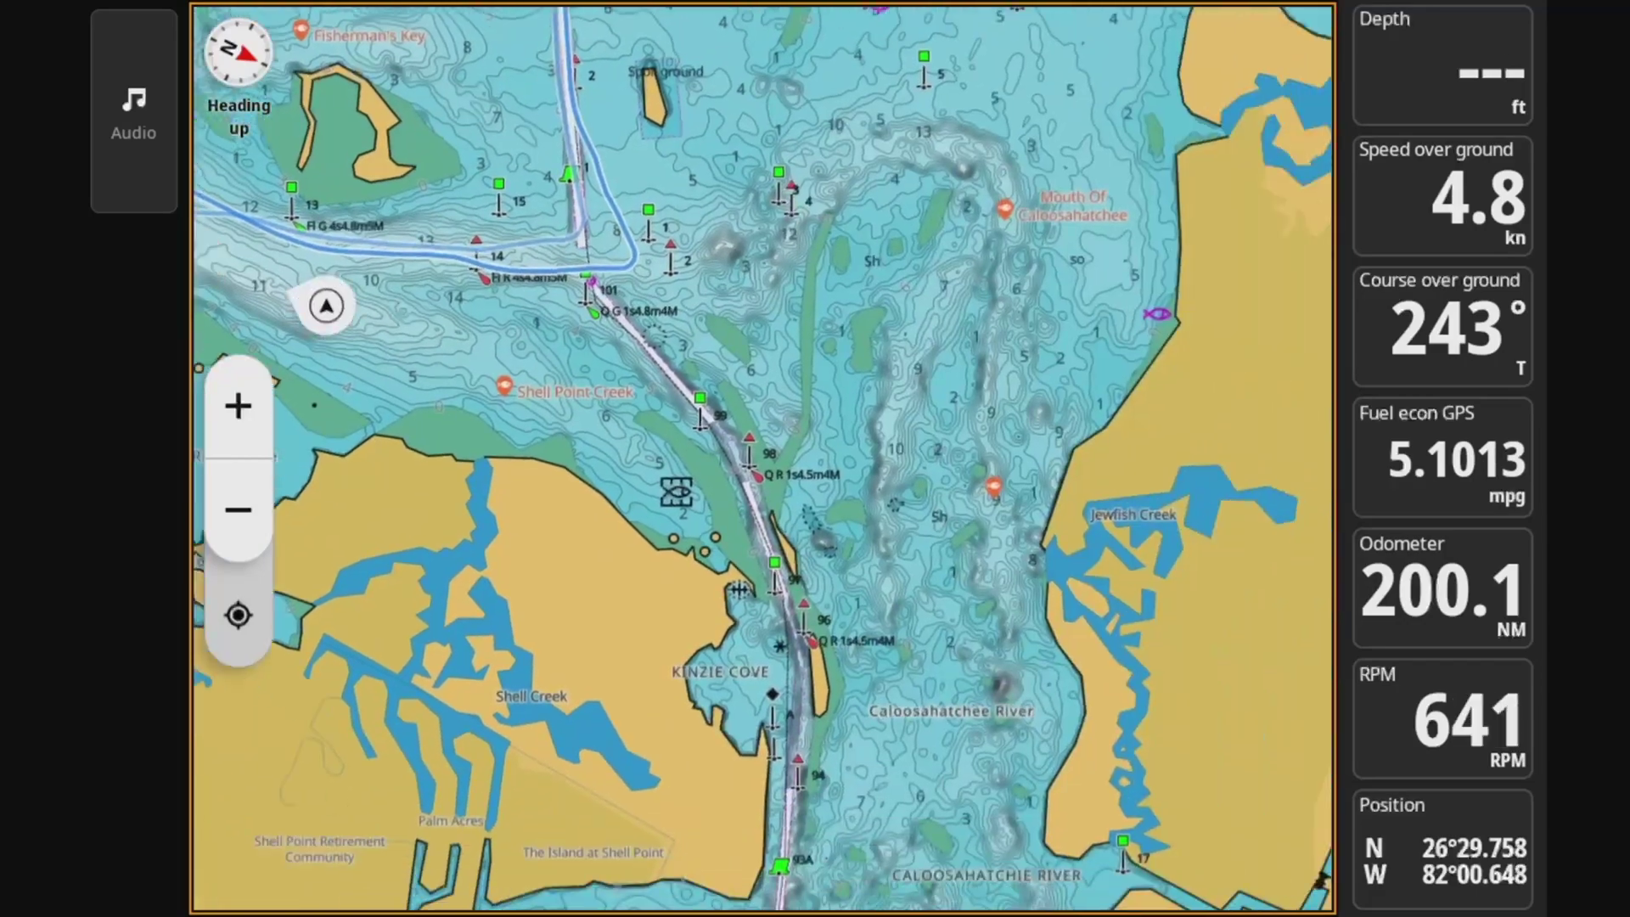
drag(653, 267, 870, 649)
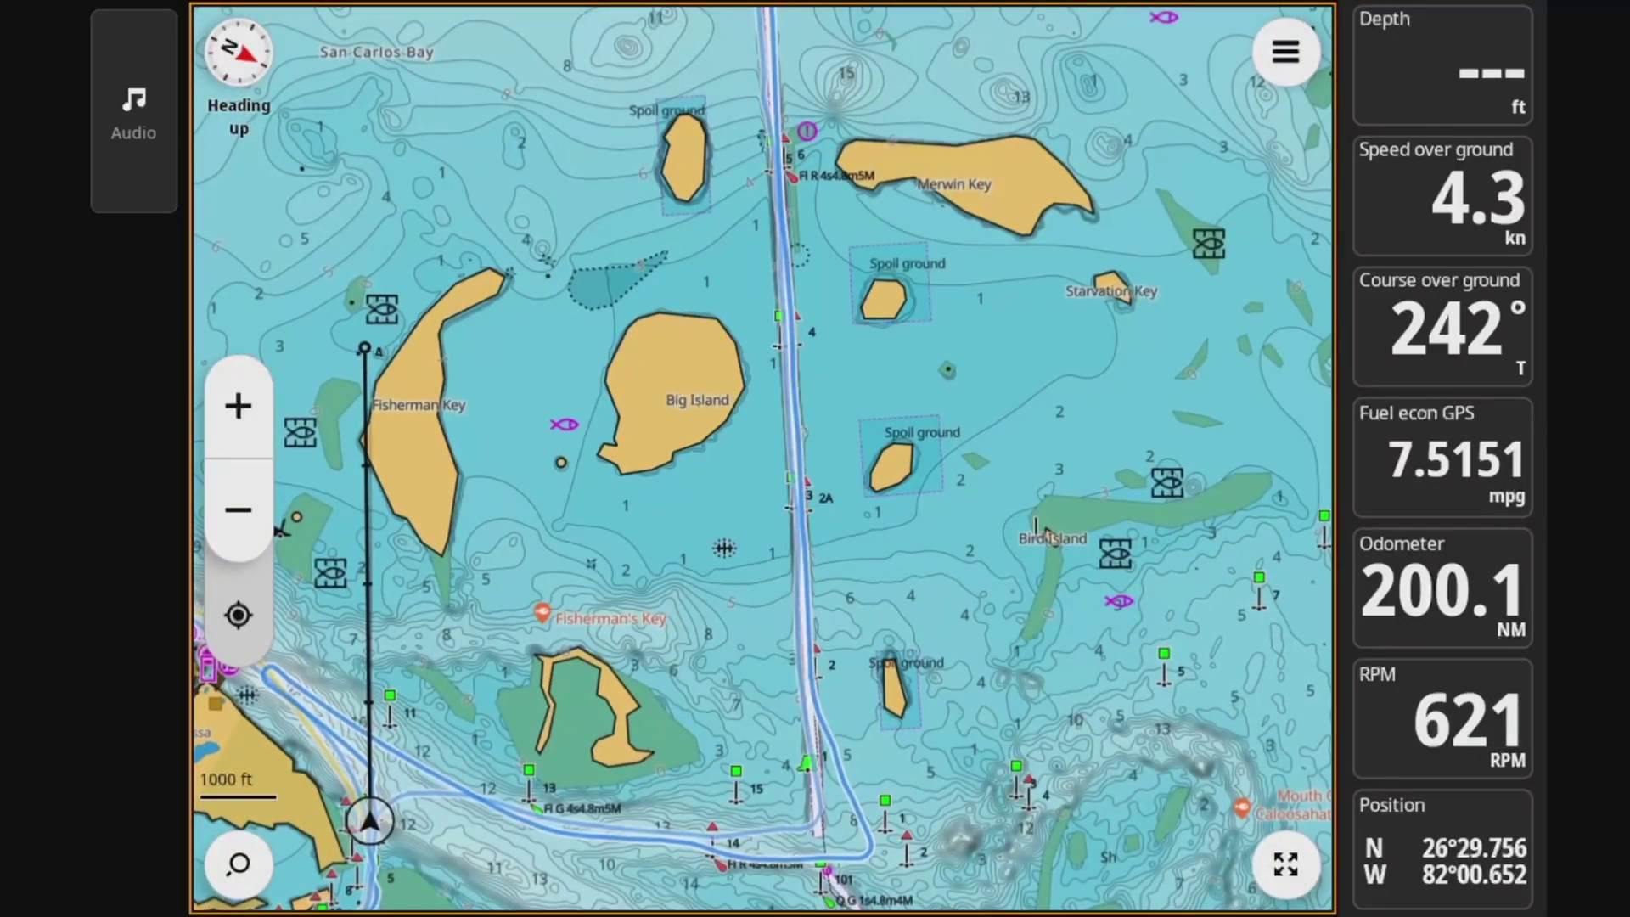
click(764, 272)
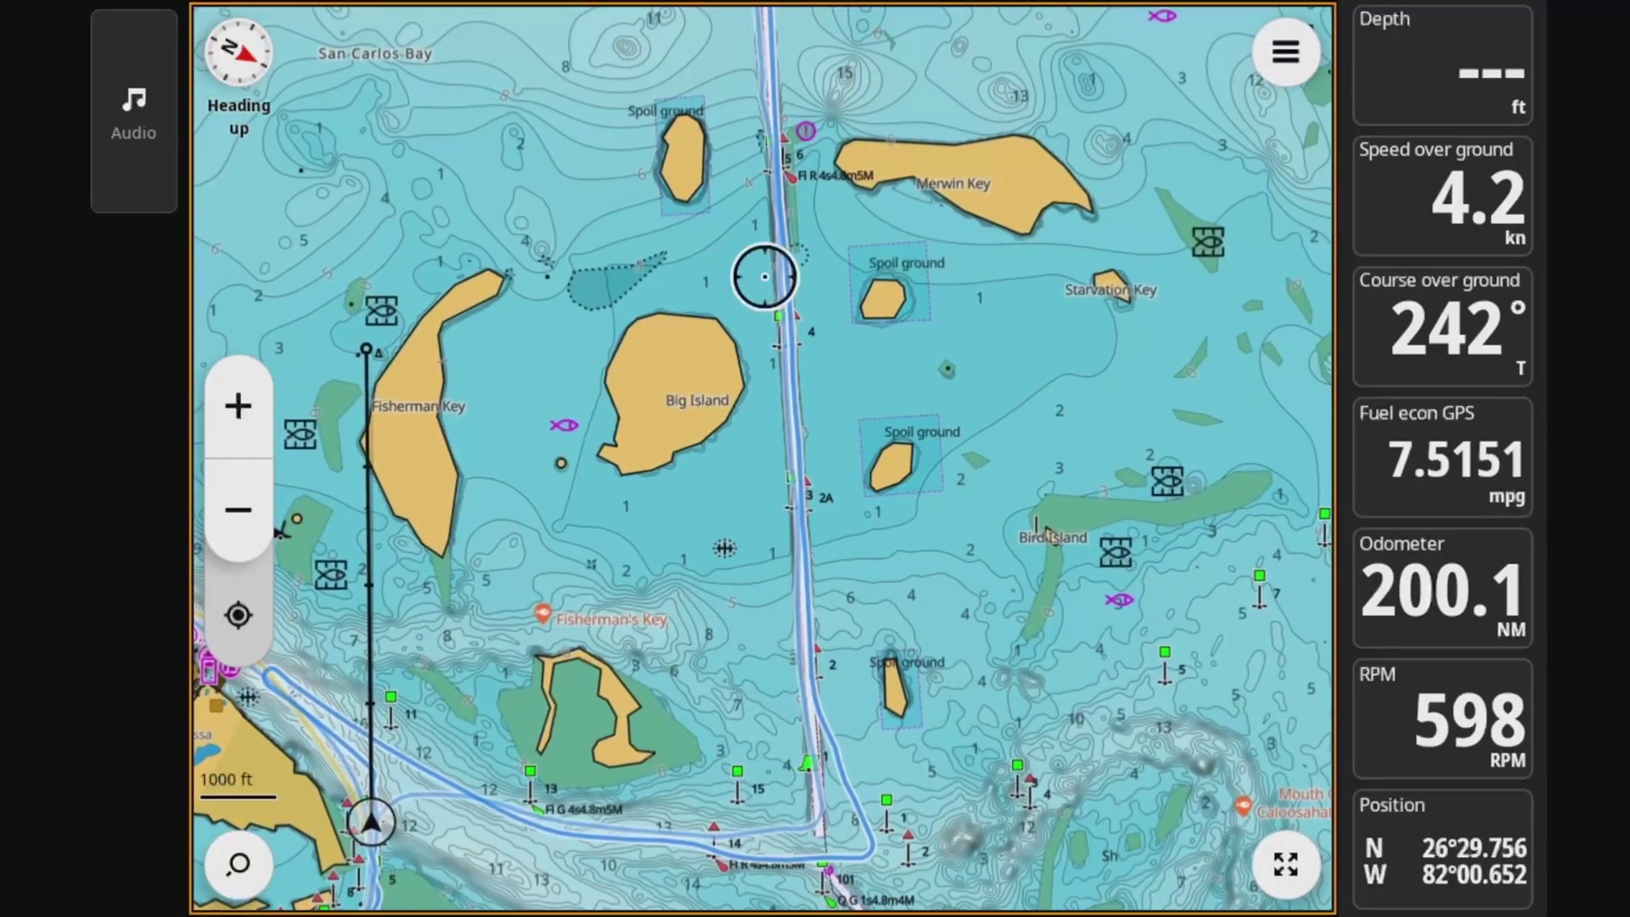
click(238, 406)
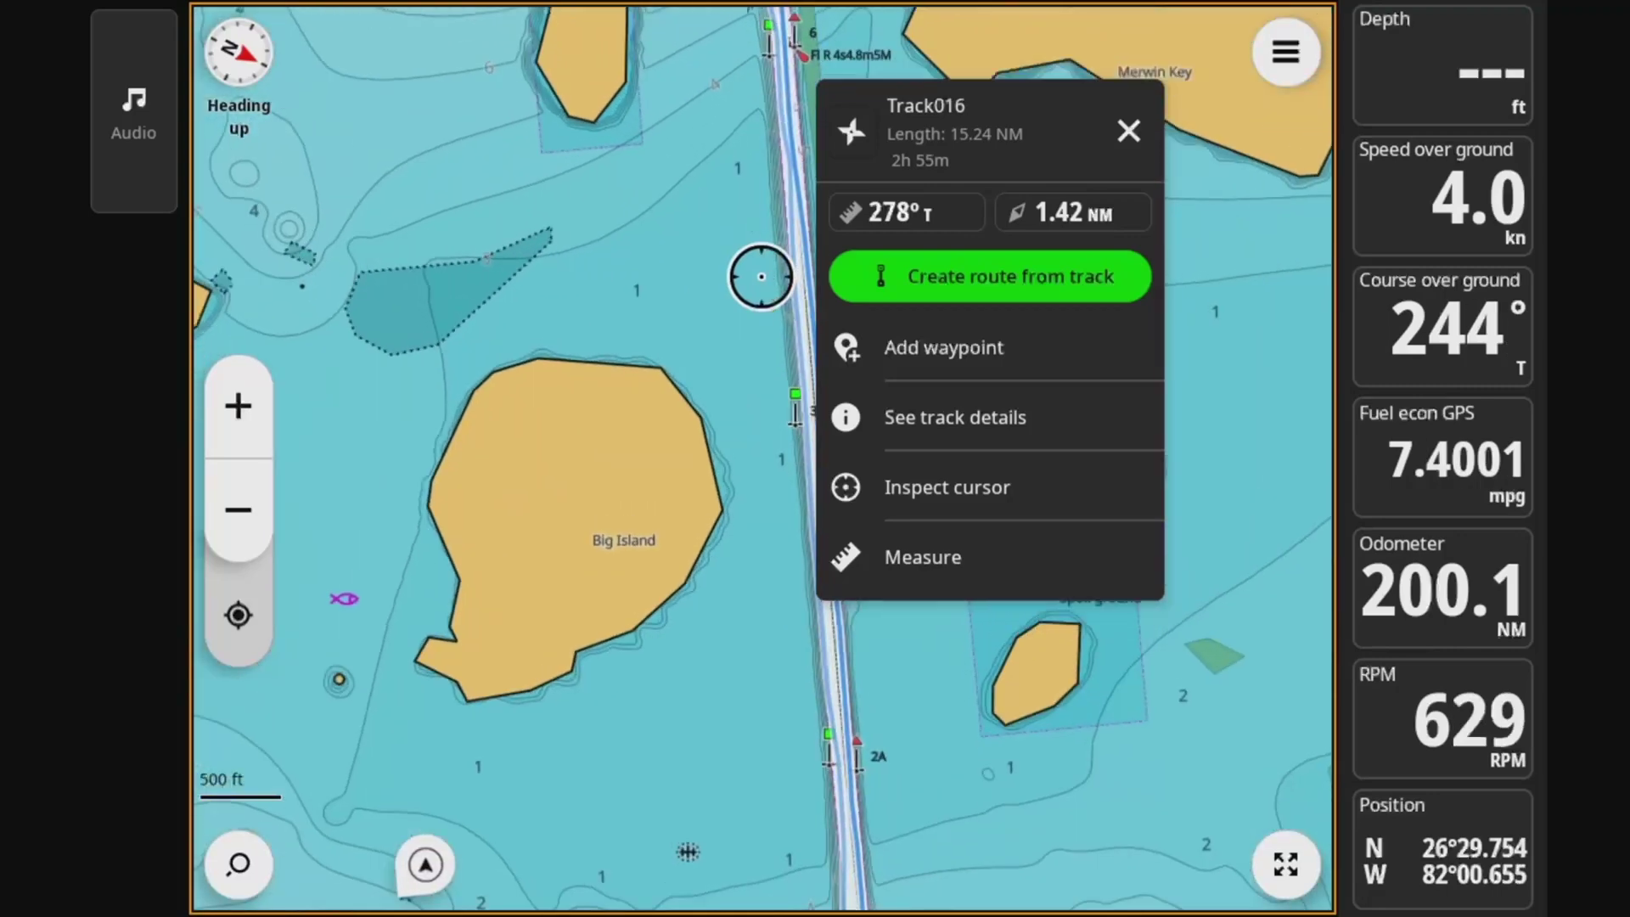
click(947, 488)
click(767, 301)
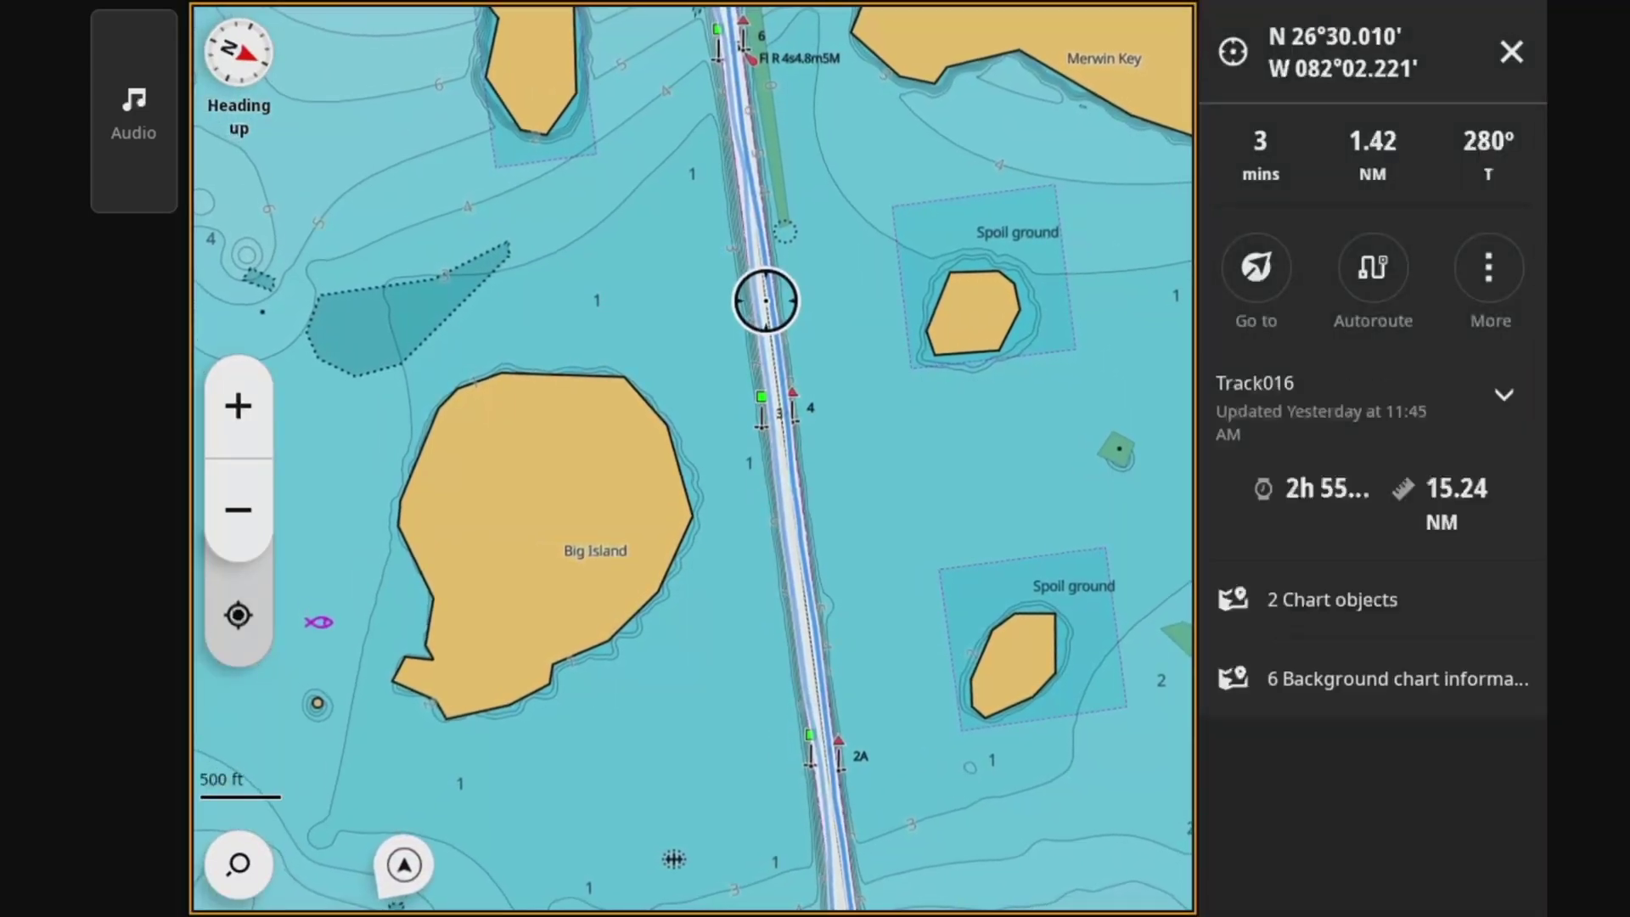
click(1489, 267)
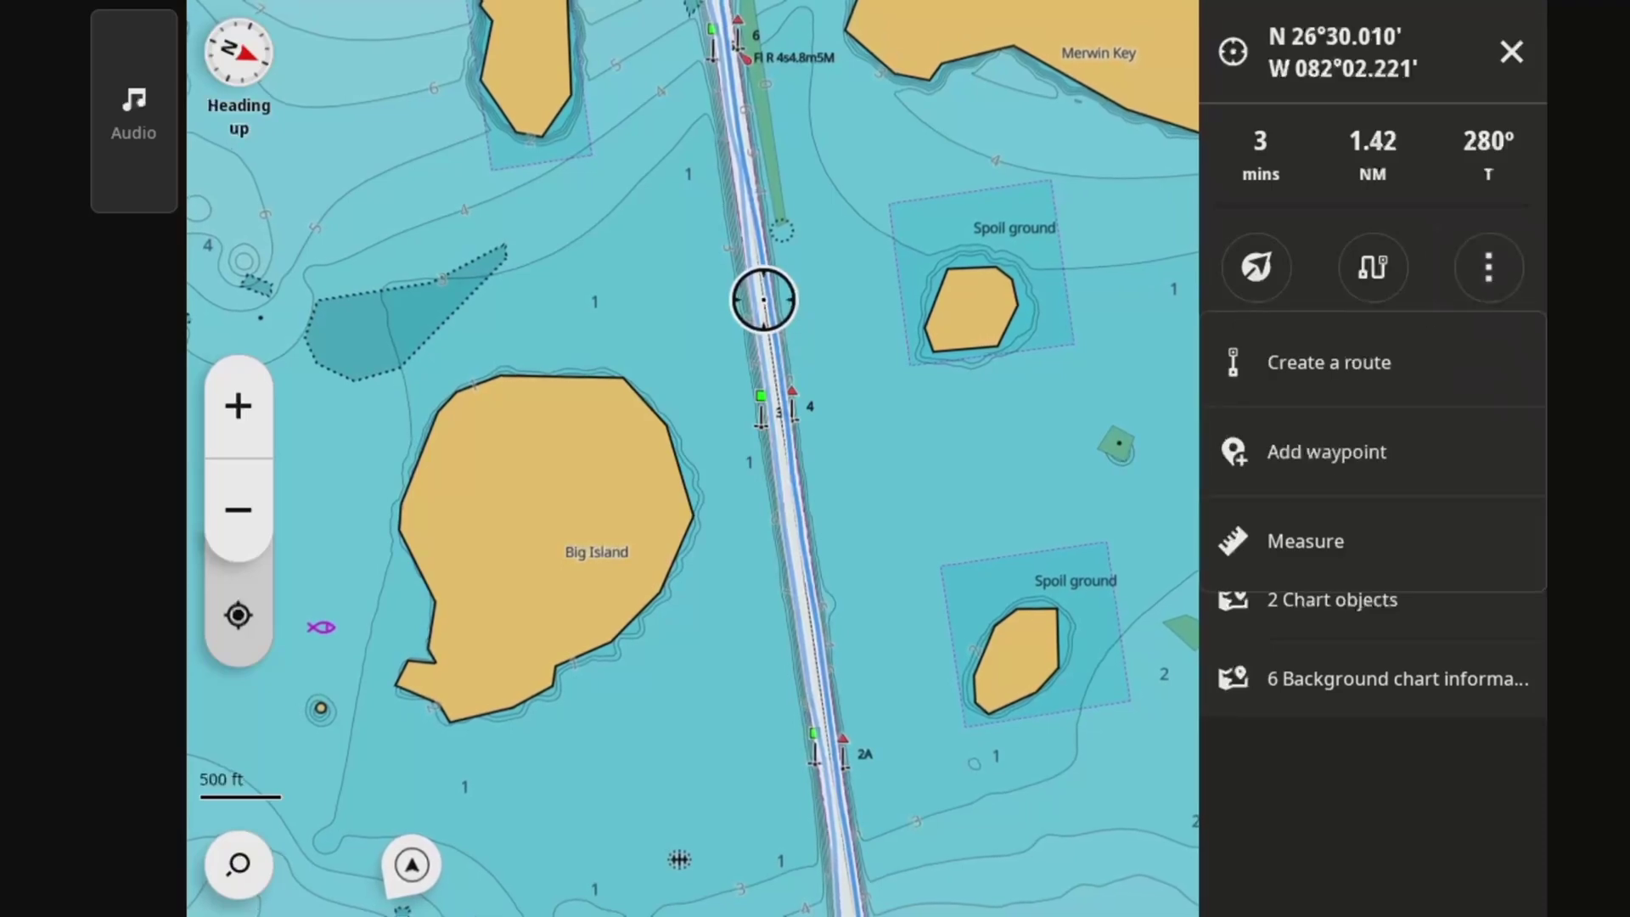
click(1329, 362)
Add two routepoints farther along the channel, at about N 26°29.492' W 082°03.155' and N 26°28.948' W 082°04.638'.
drag(696, 305, 752, 673)
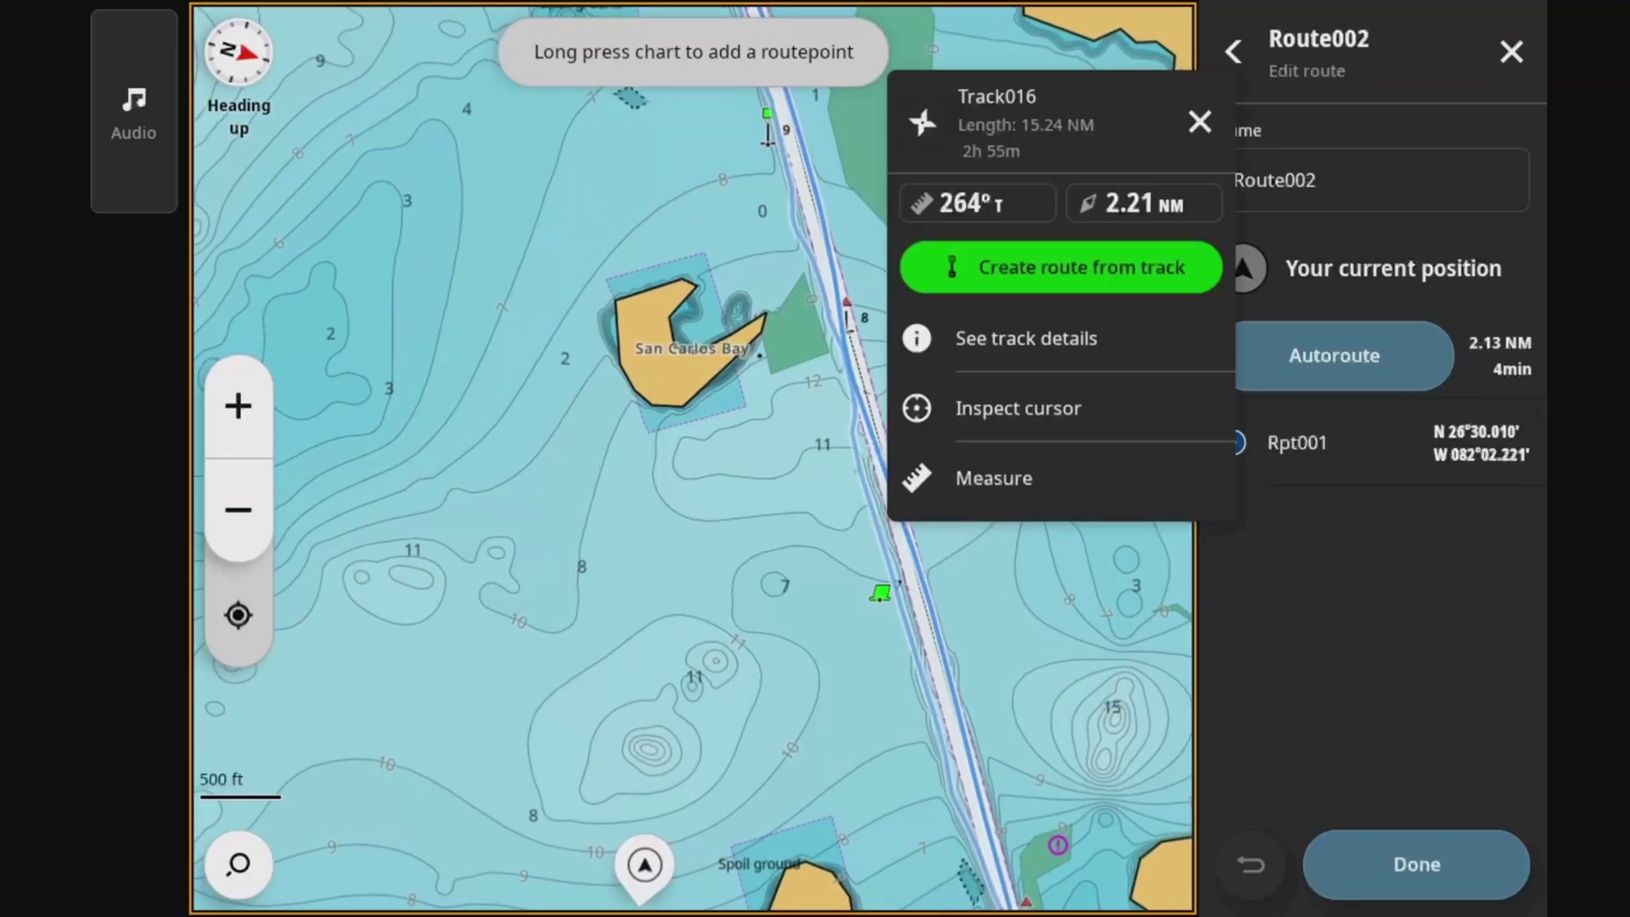
click(808, 230)
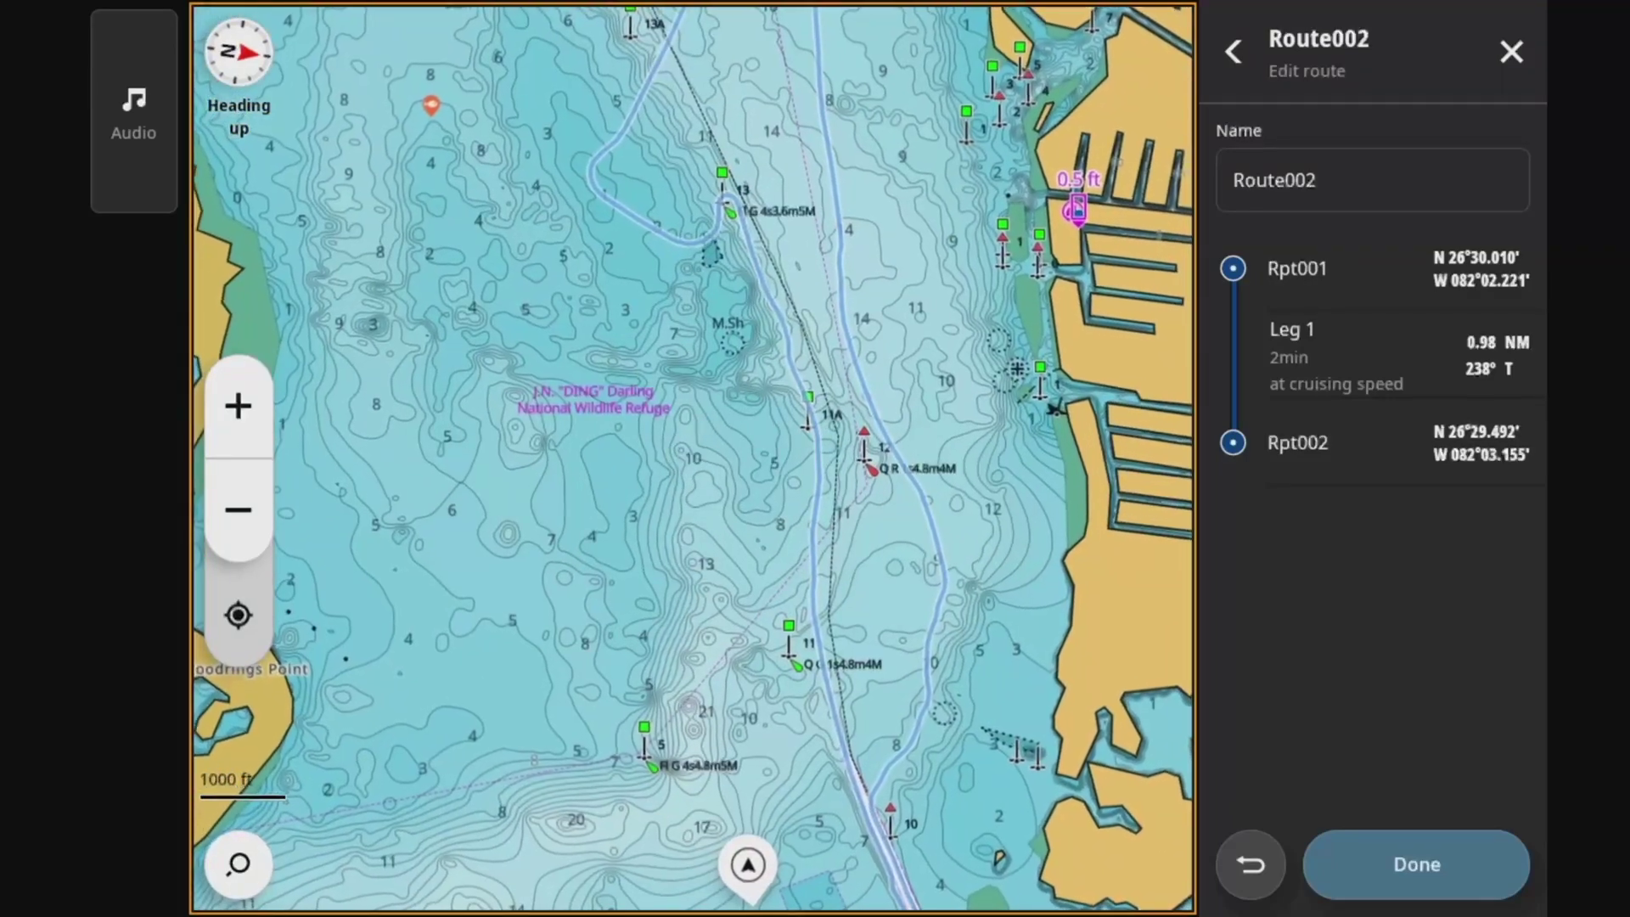
click(769, 293)
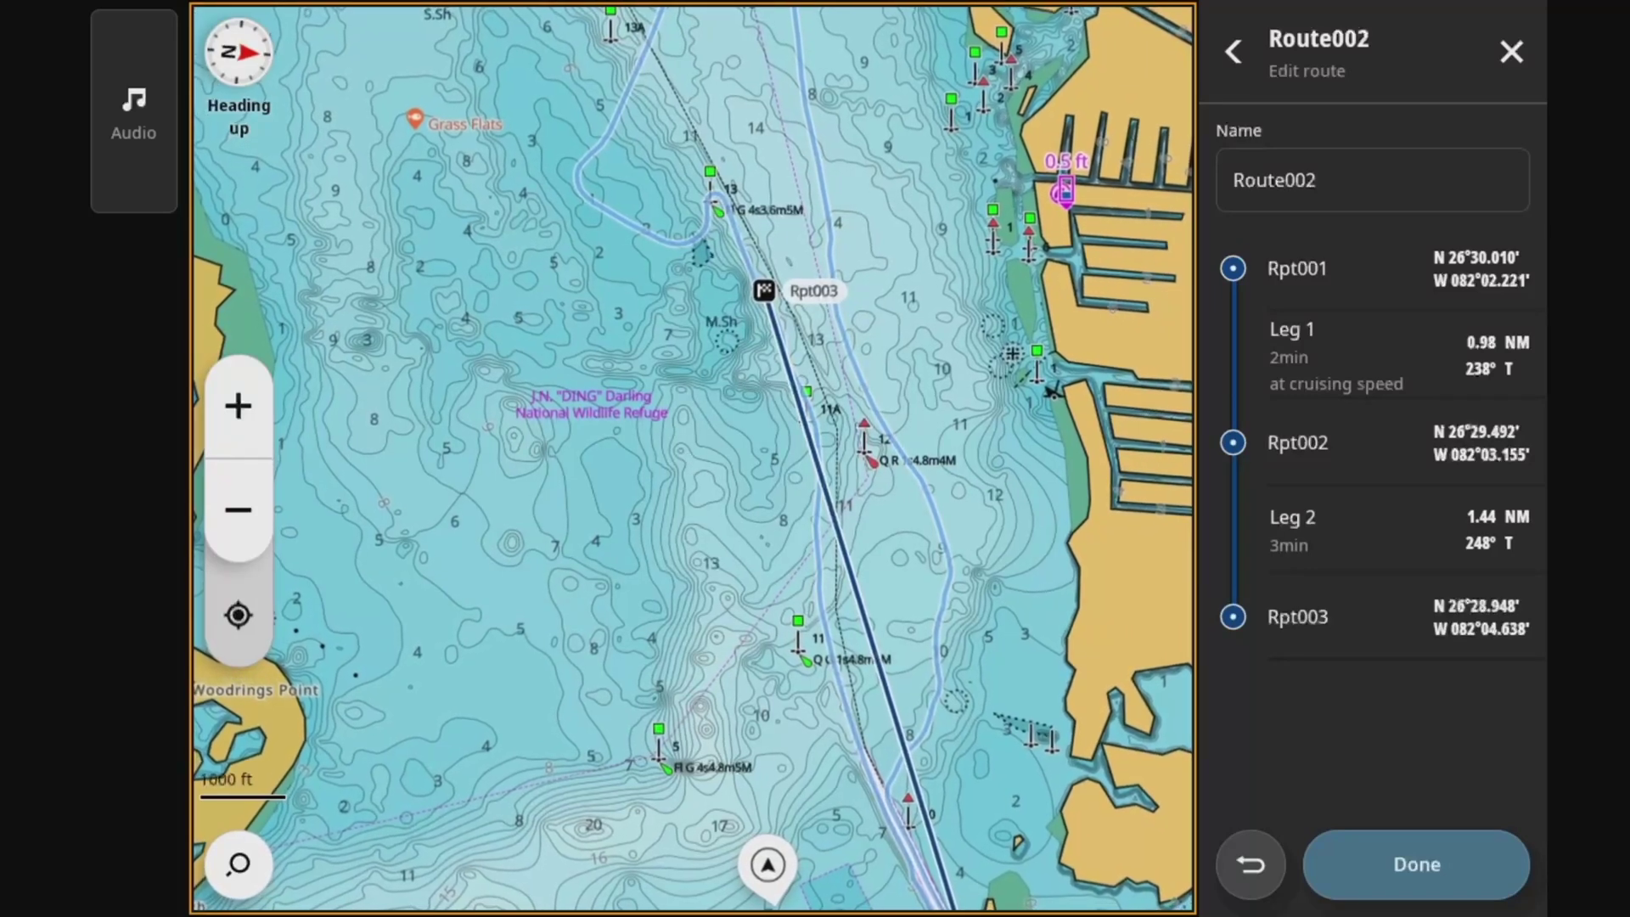
Check the options available for the third routepoint, then close them.
click(1359, 618)
click(1503, 617)
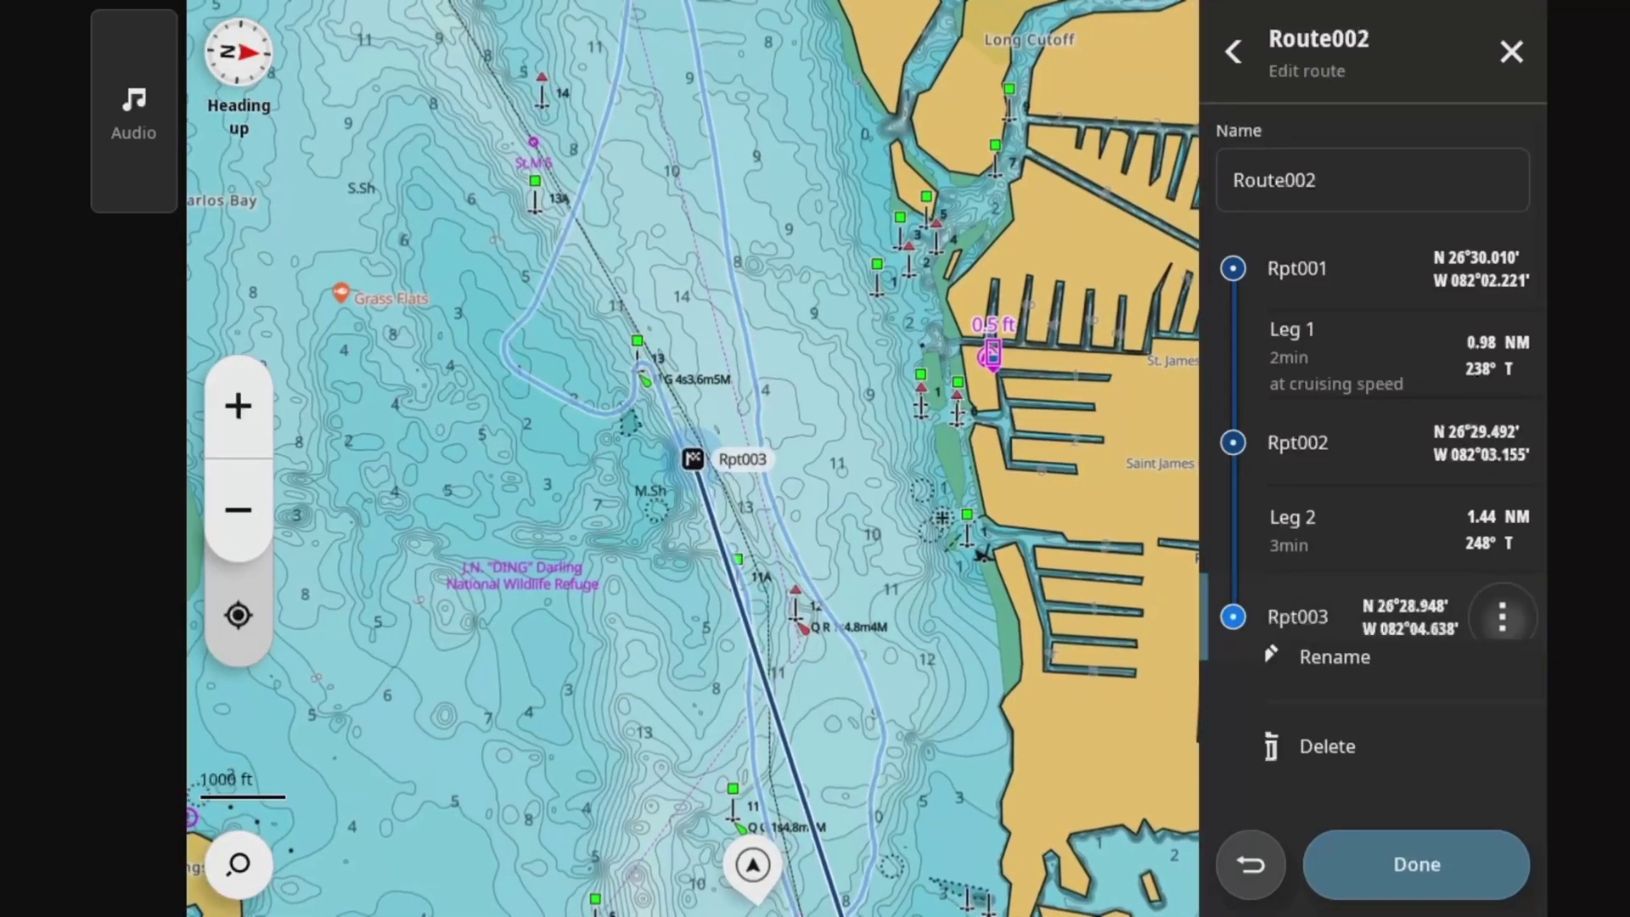
click(1359, 529)
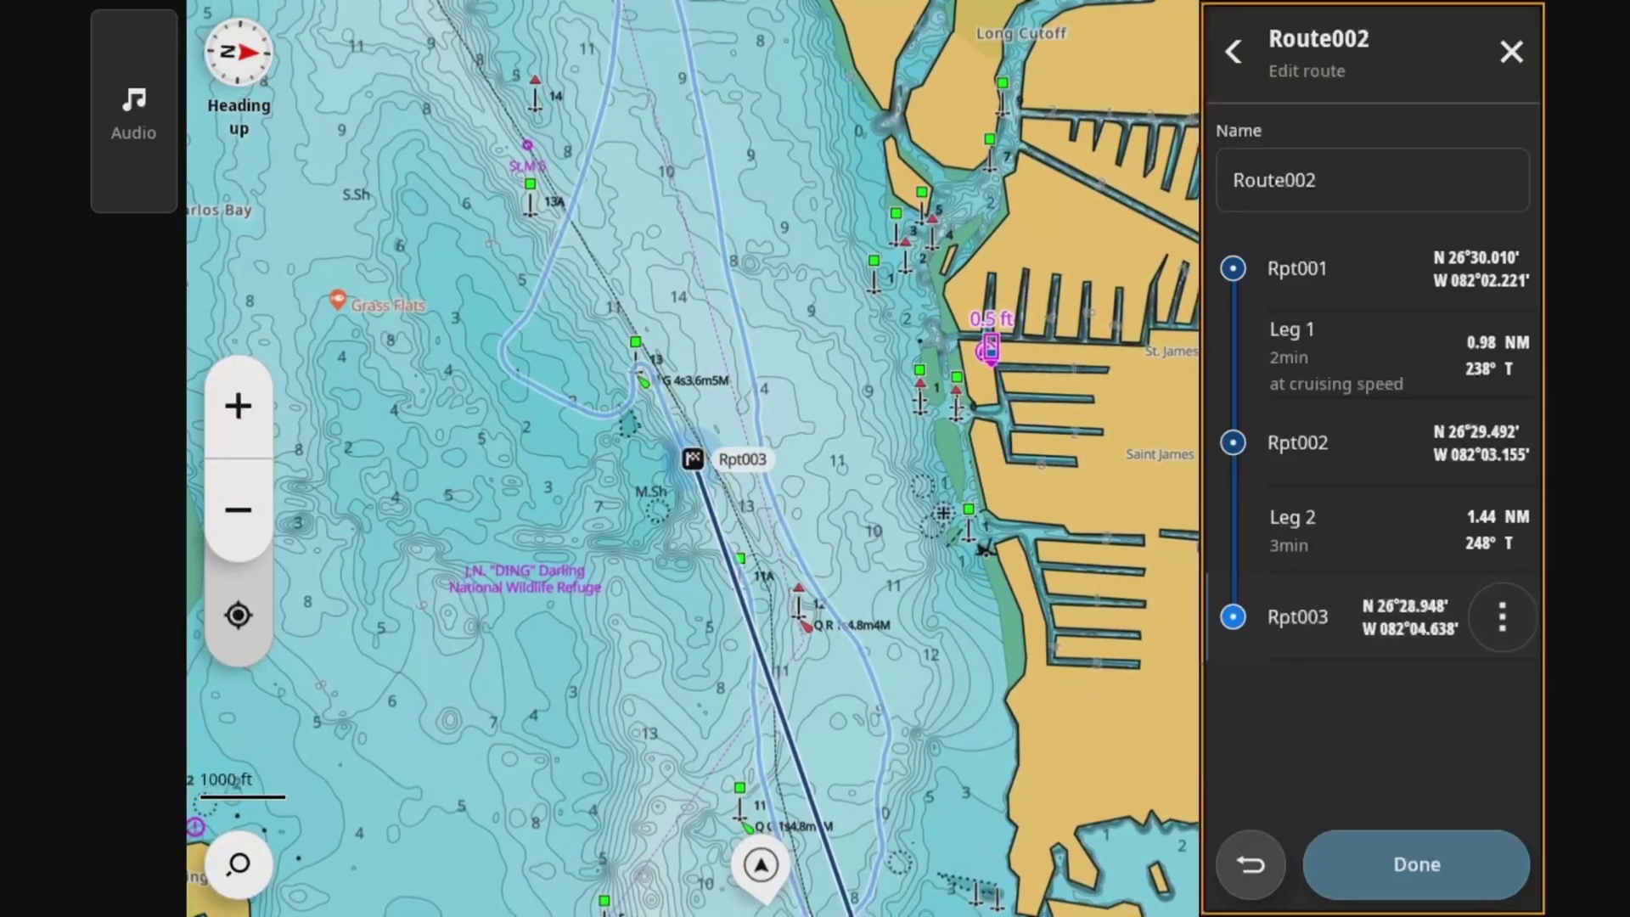
Autoroute Leg 2 between the second and third routepoints, undo it, and autoroute the same leg again.
click(1358, 529)
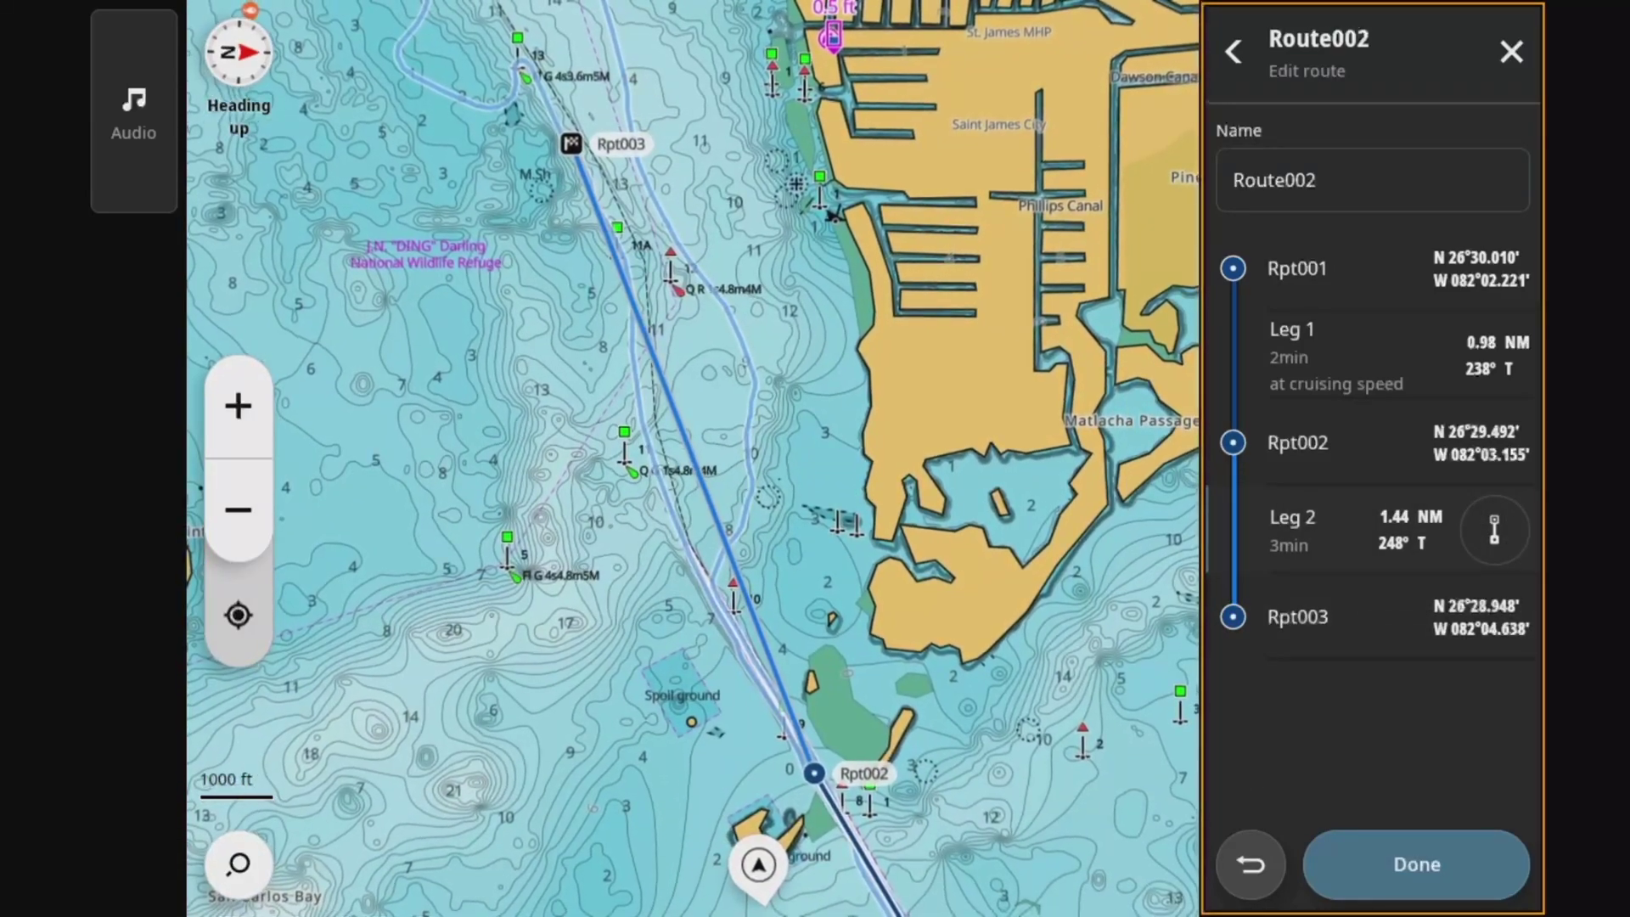
click(1495, 530)
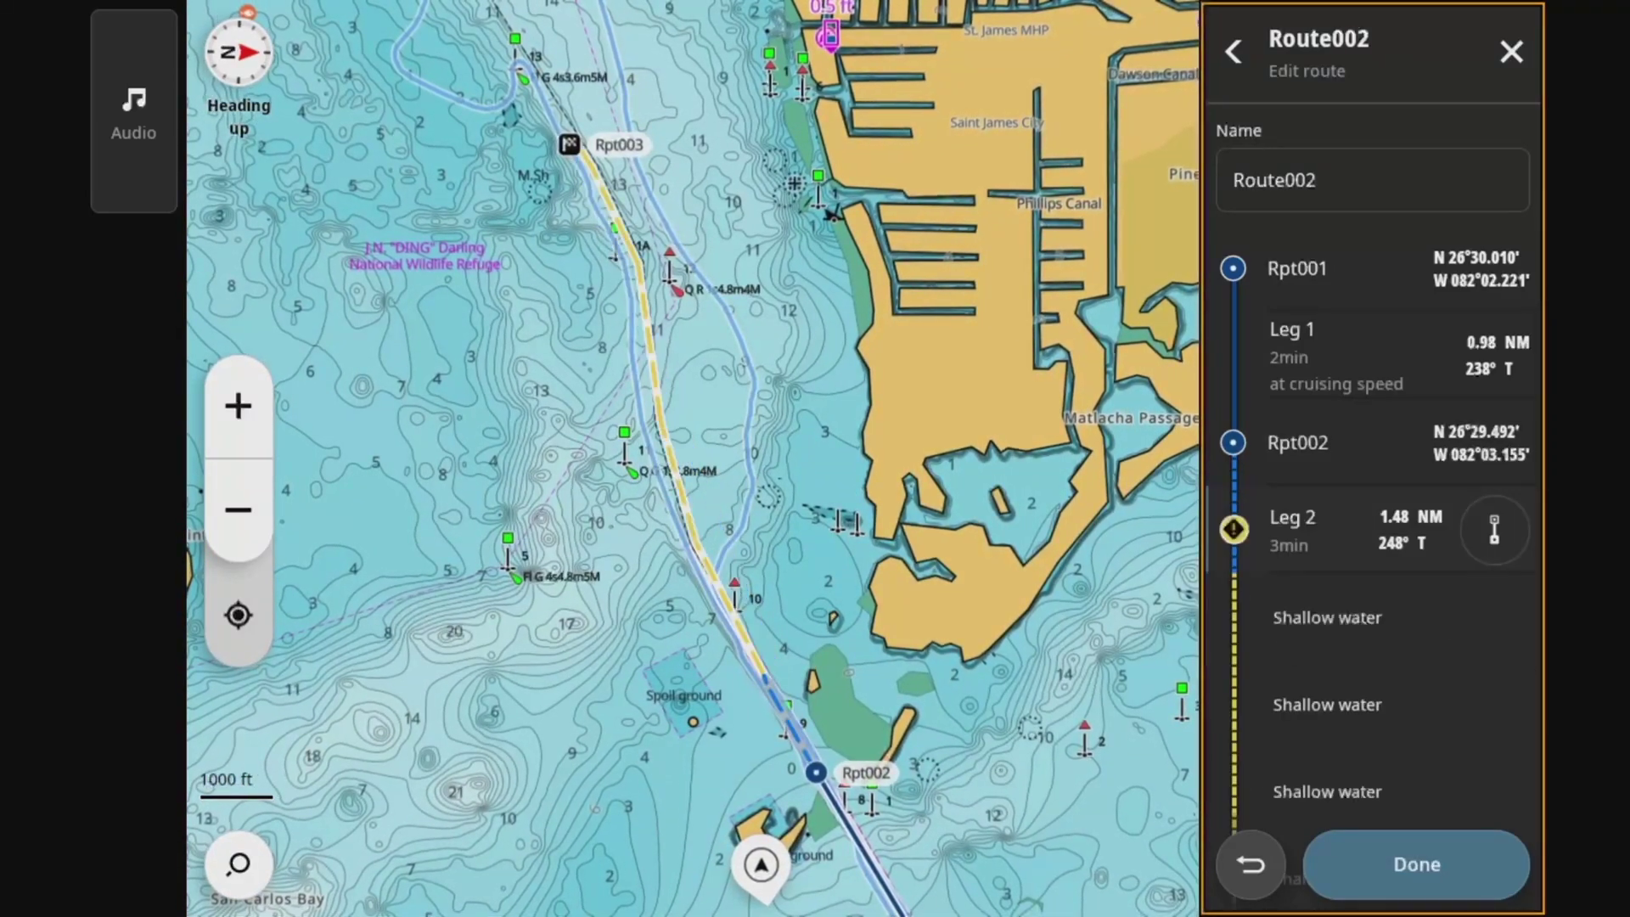
click(1250, 865)
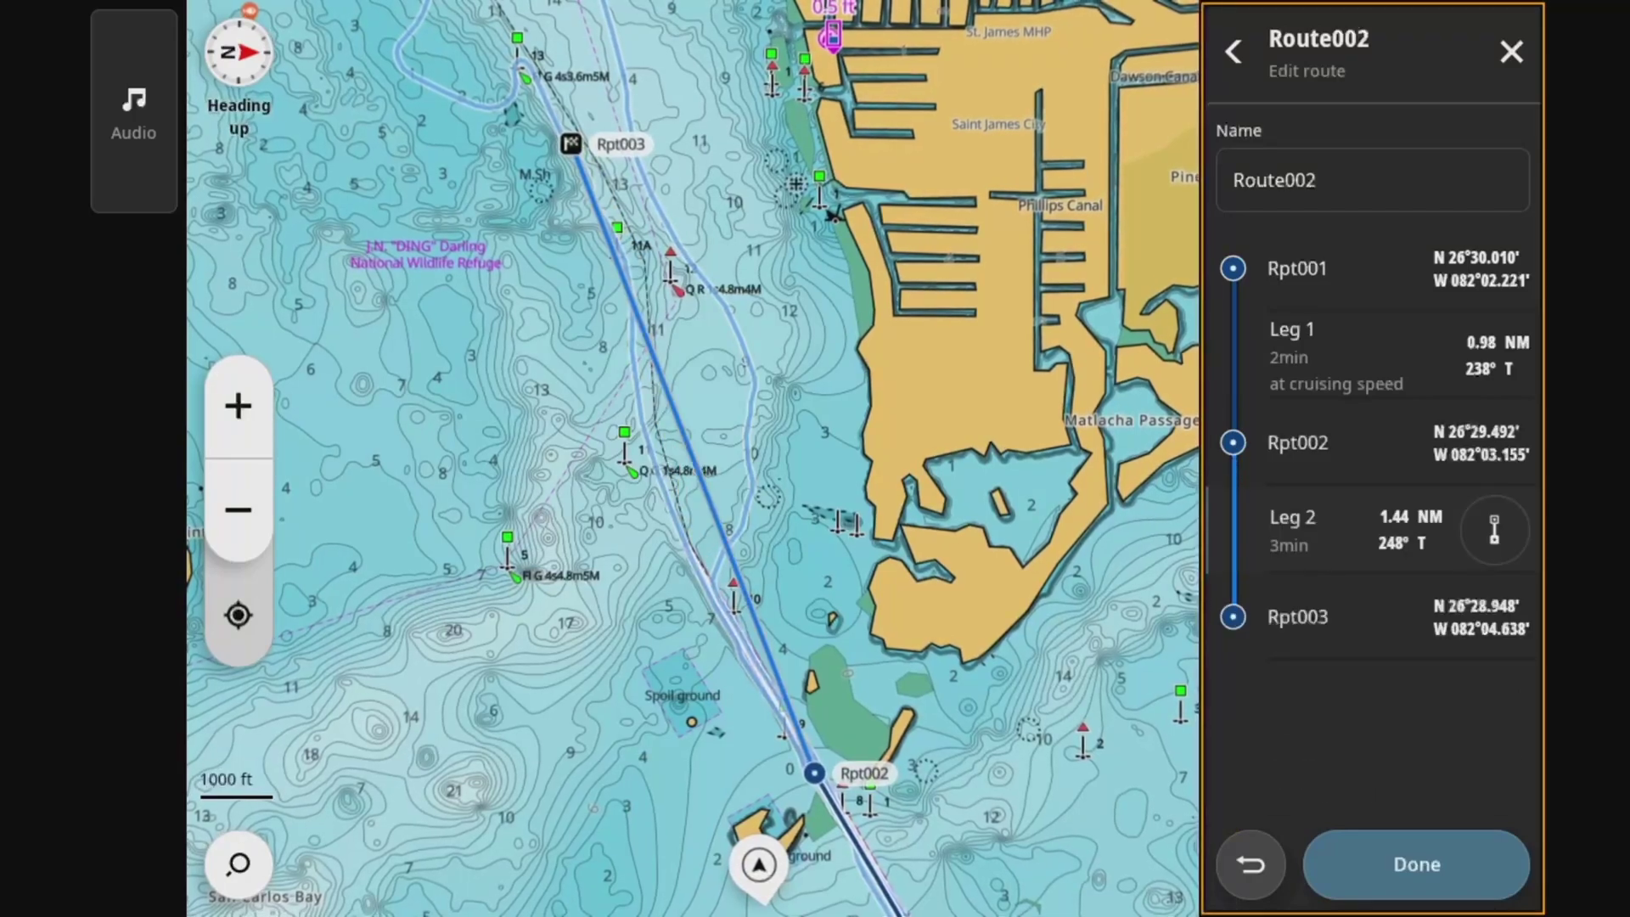
click(1495, 530)
Extend the route with a fourth routepoint near red marker 16, at about N 26°28.403' W 082°05.592'.
drag(611, 255, 768, 710)
drag(595, 339, 818, 606)
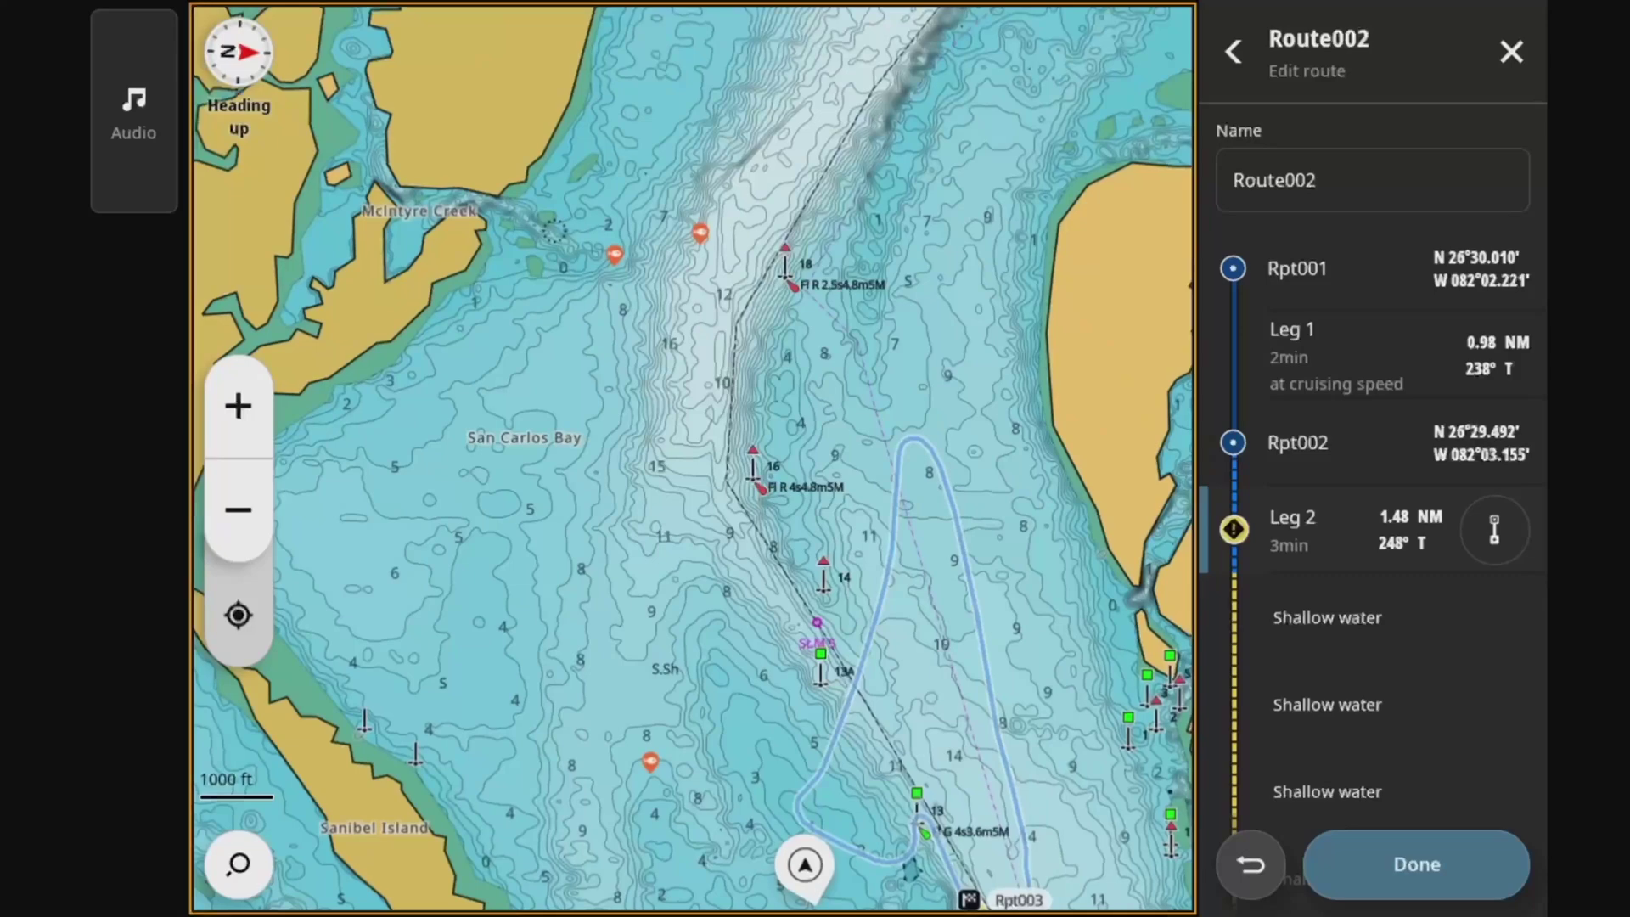
click(729, 489)
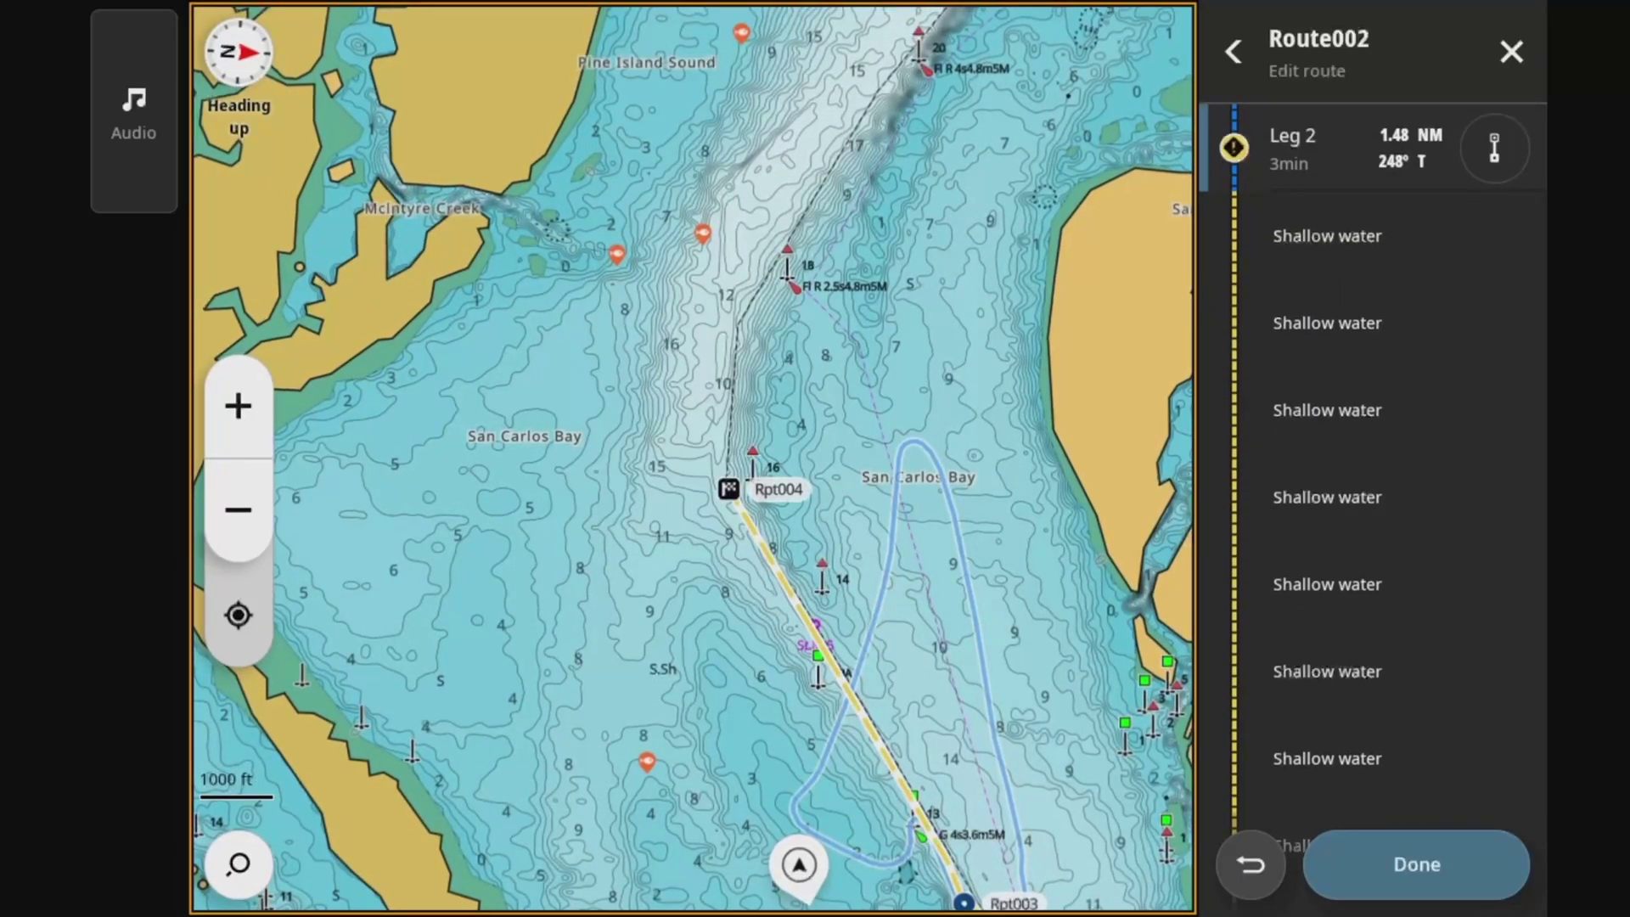
Revert Leg 3 to a straight line, autoroute it again, and finish editing the route.
drag(693, 459, 654, 517)
scroll(730, 666, up, 5)
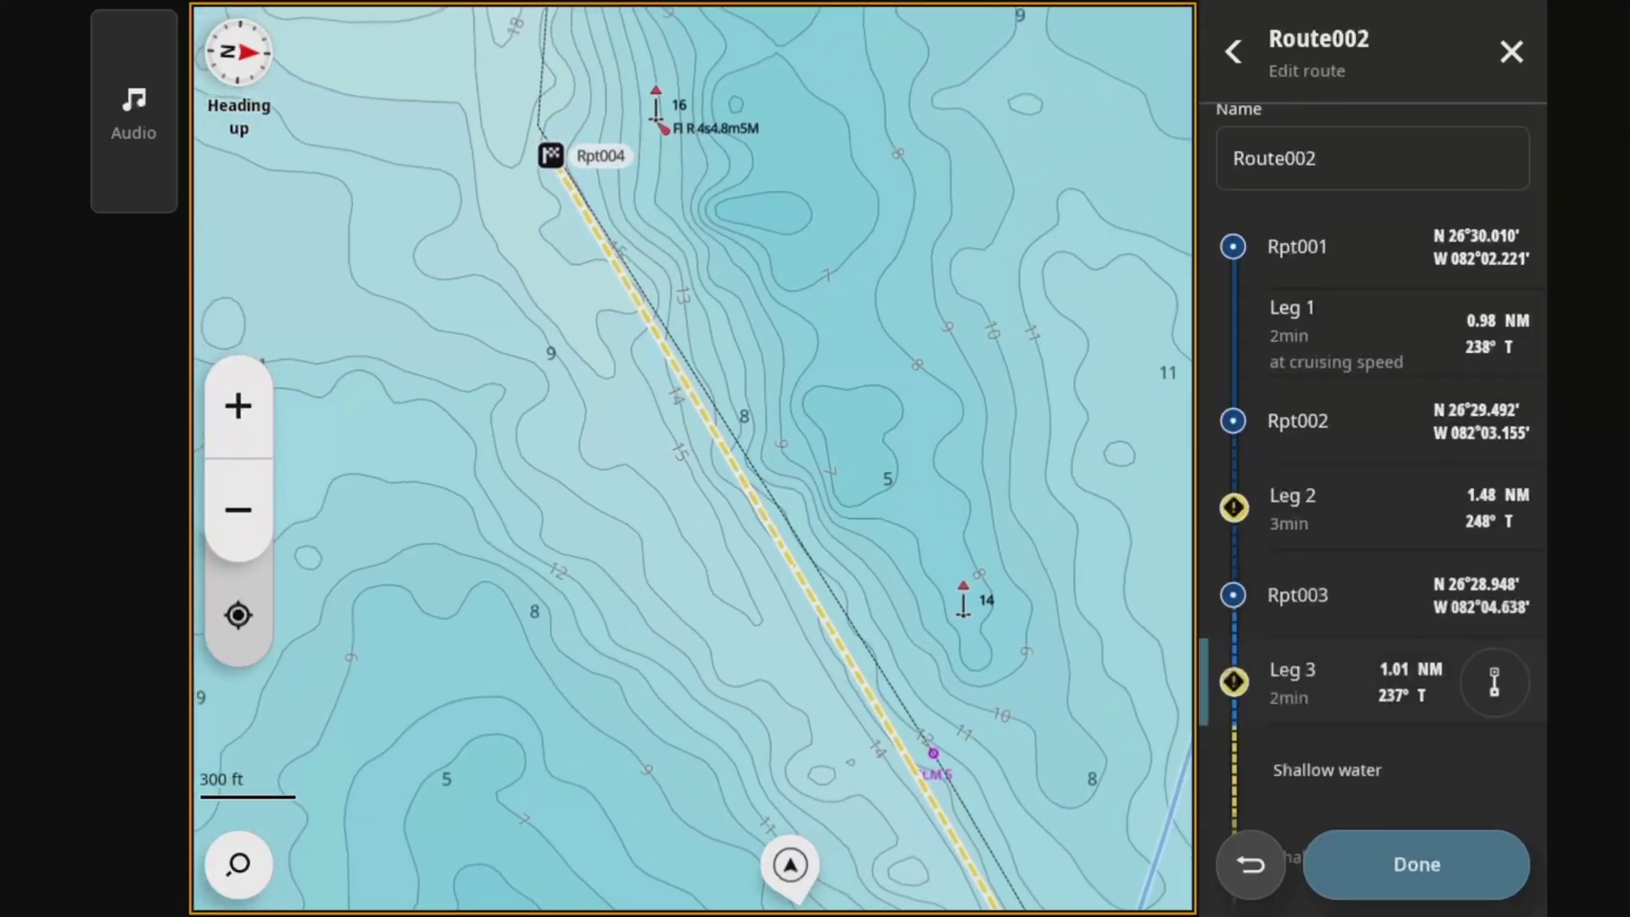
click(1372, 544)
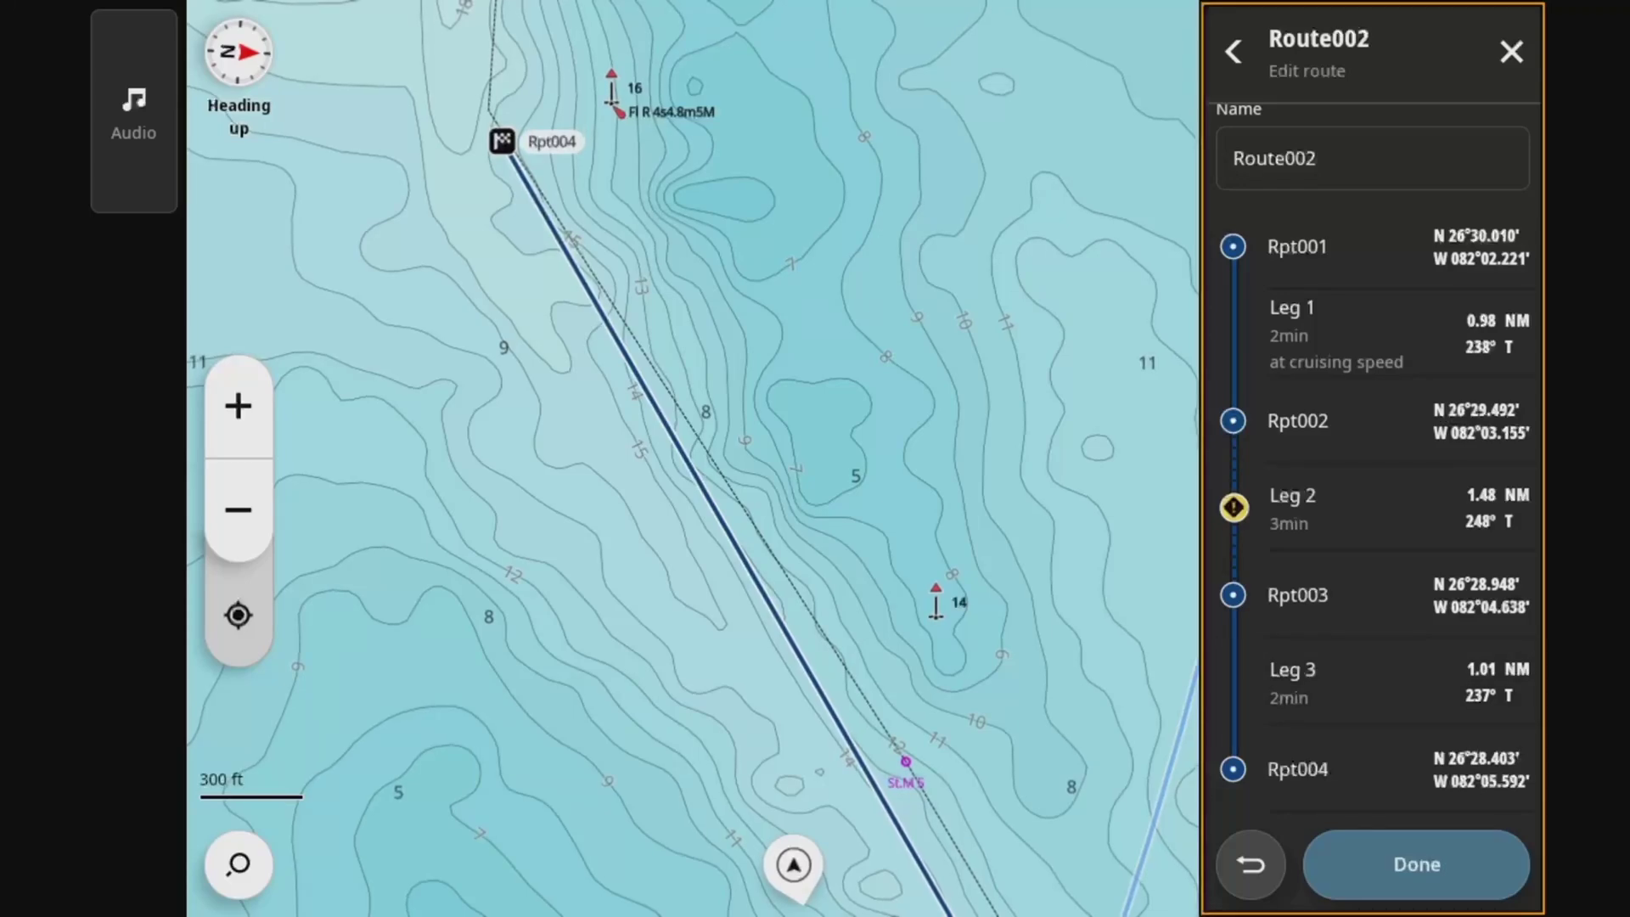
click(1372, 681)
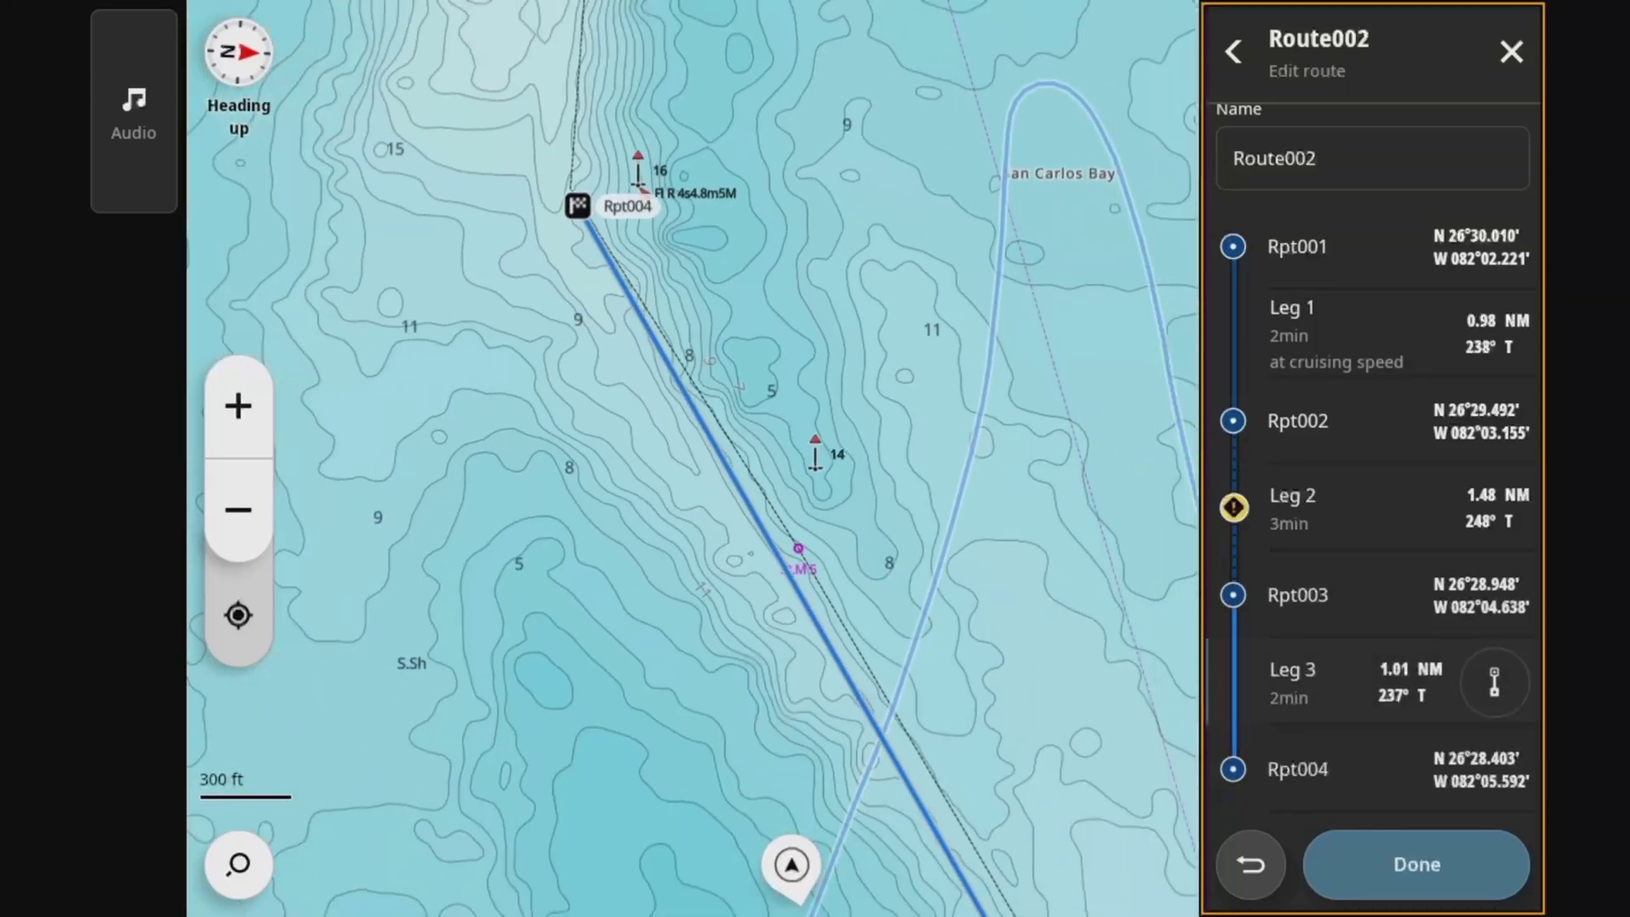
click(1494, 682)
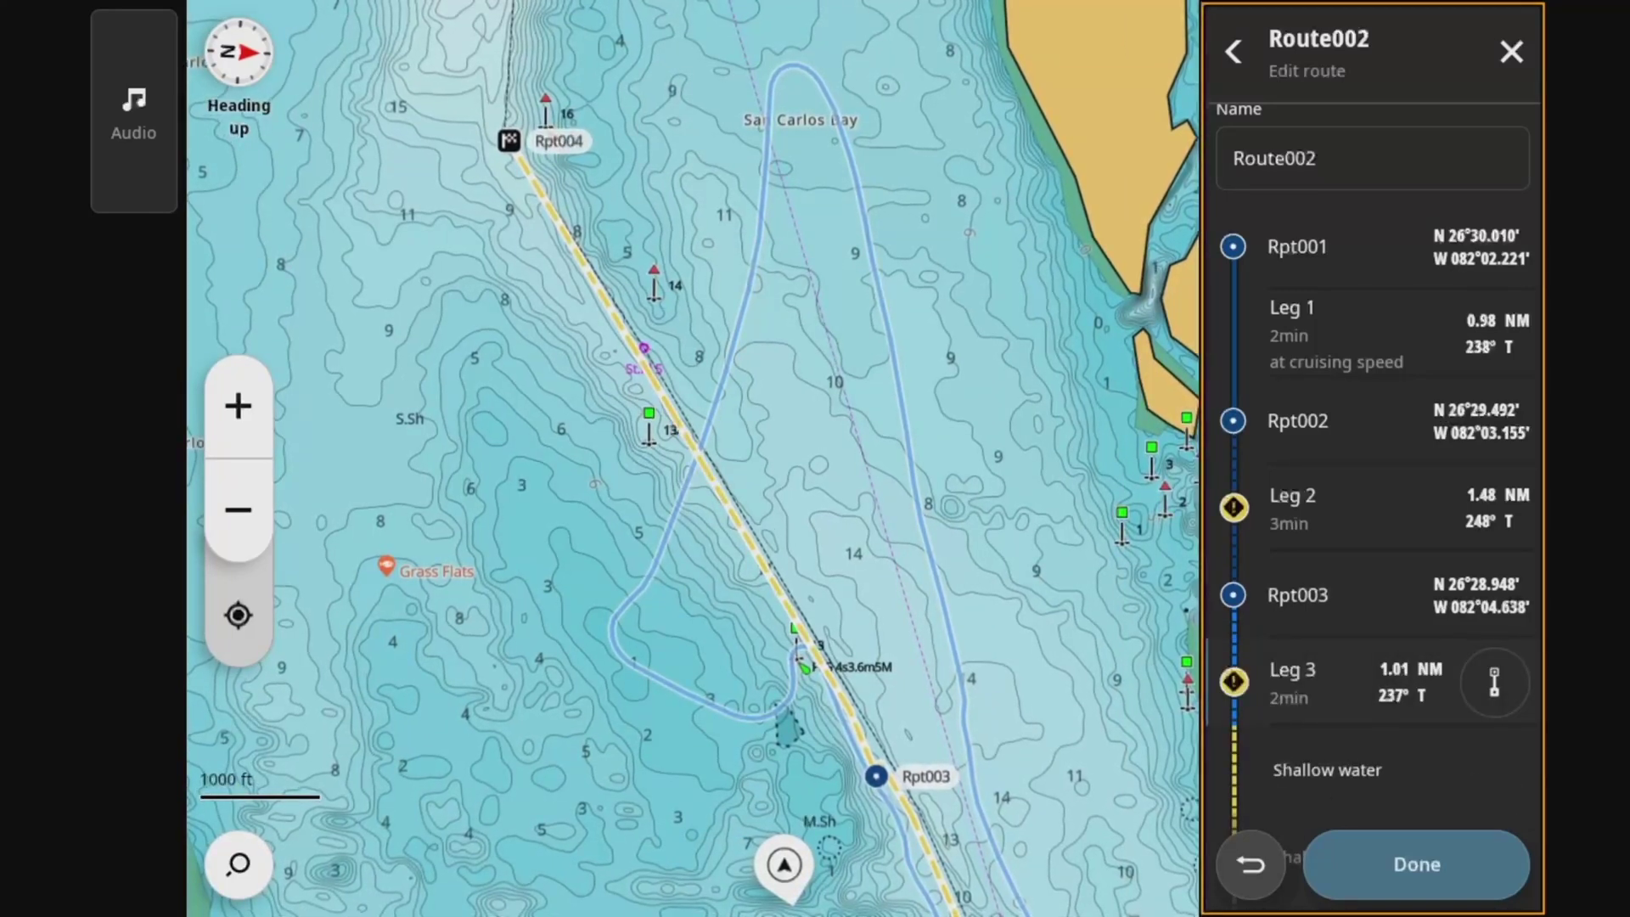
click(1416, 865)
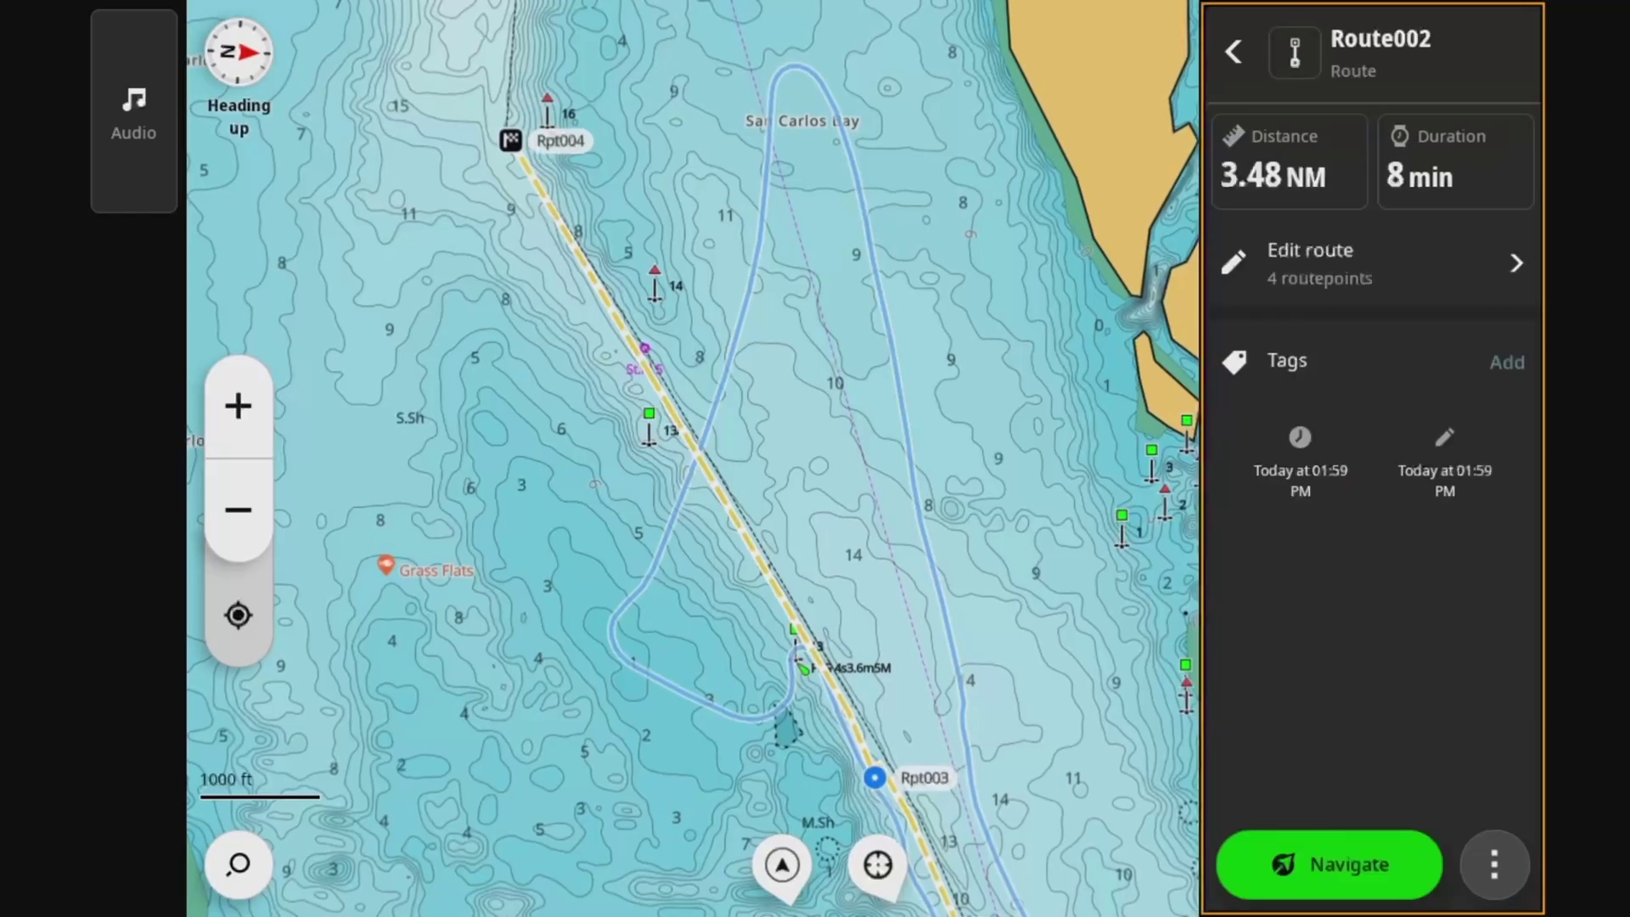
Examine the route on the chart from its last routepoint back to the vessel's position.
scroll(692, 459, down, 3)
drag(730, 645, 683, 310)
scroll(747, 425, down, 3)
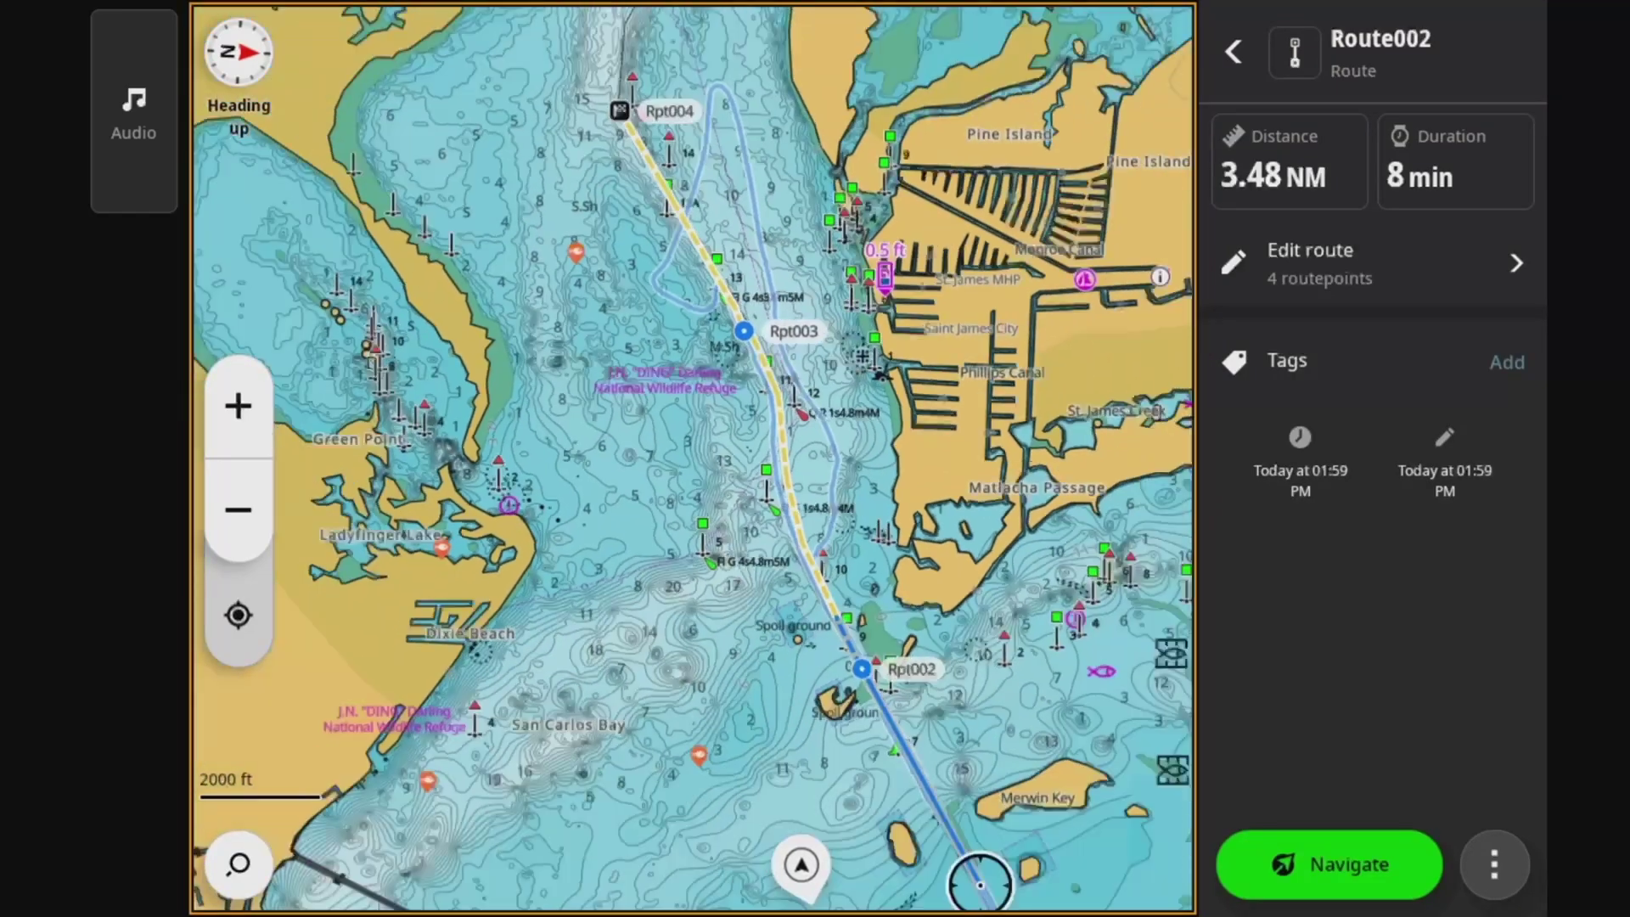
drag(730, 543, 700, 399)
drag(748, 662, 650, 319)
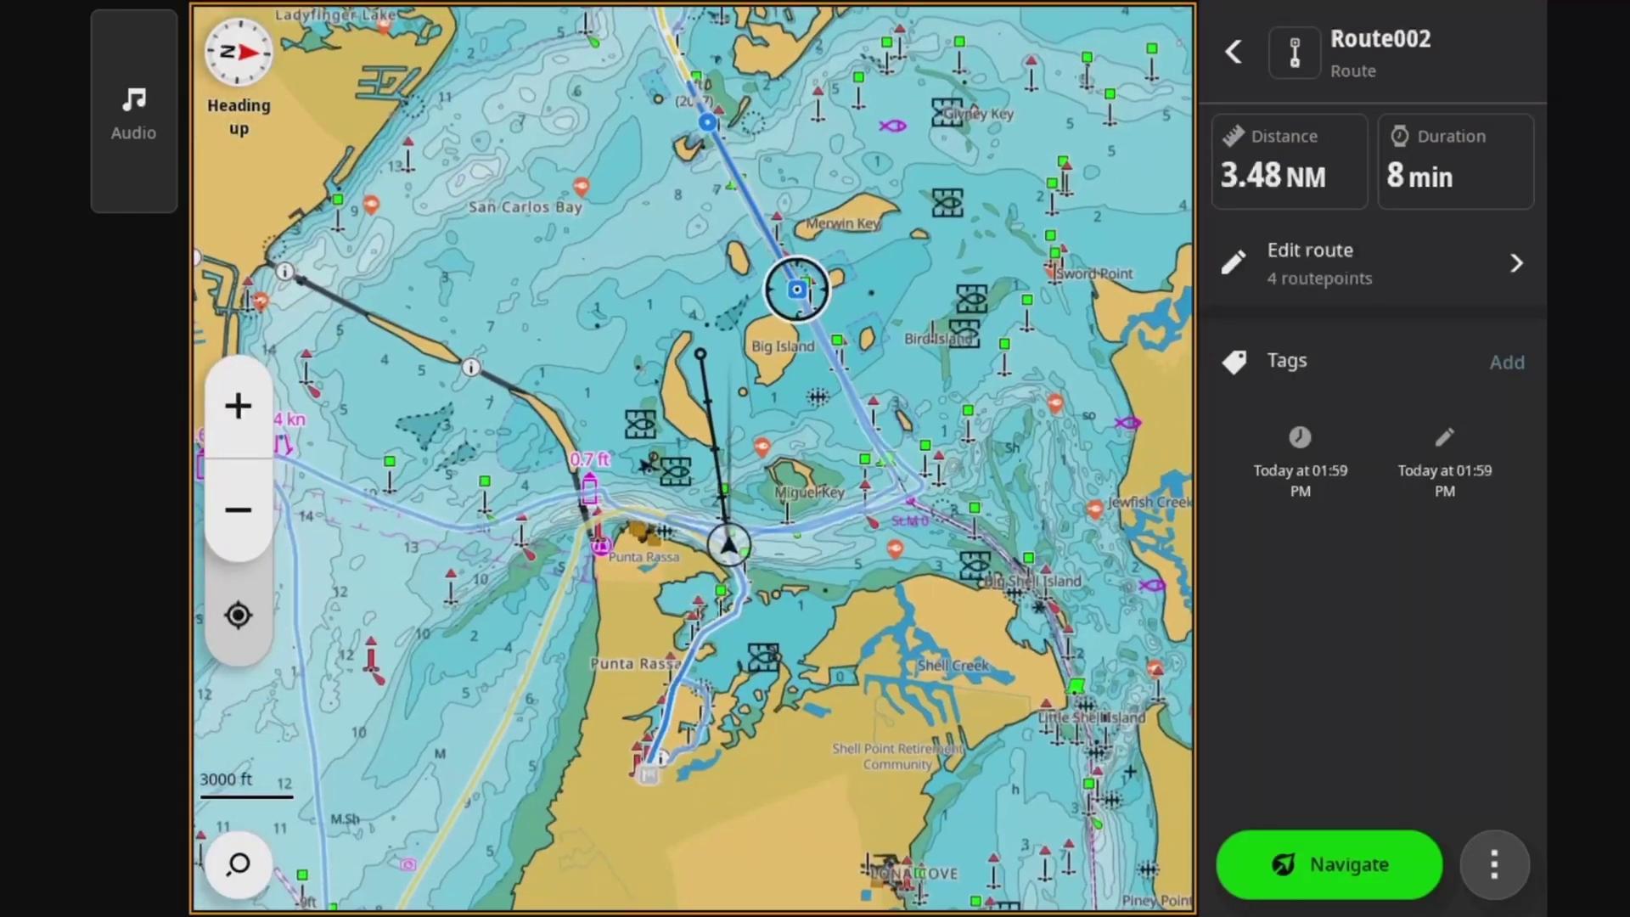
scroll(799, 290, up, 3)
drag(713, 373, 768, 548)
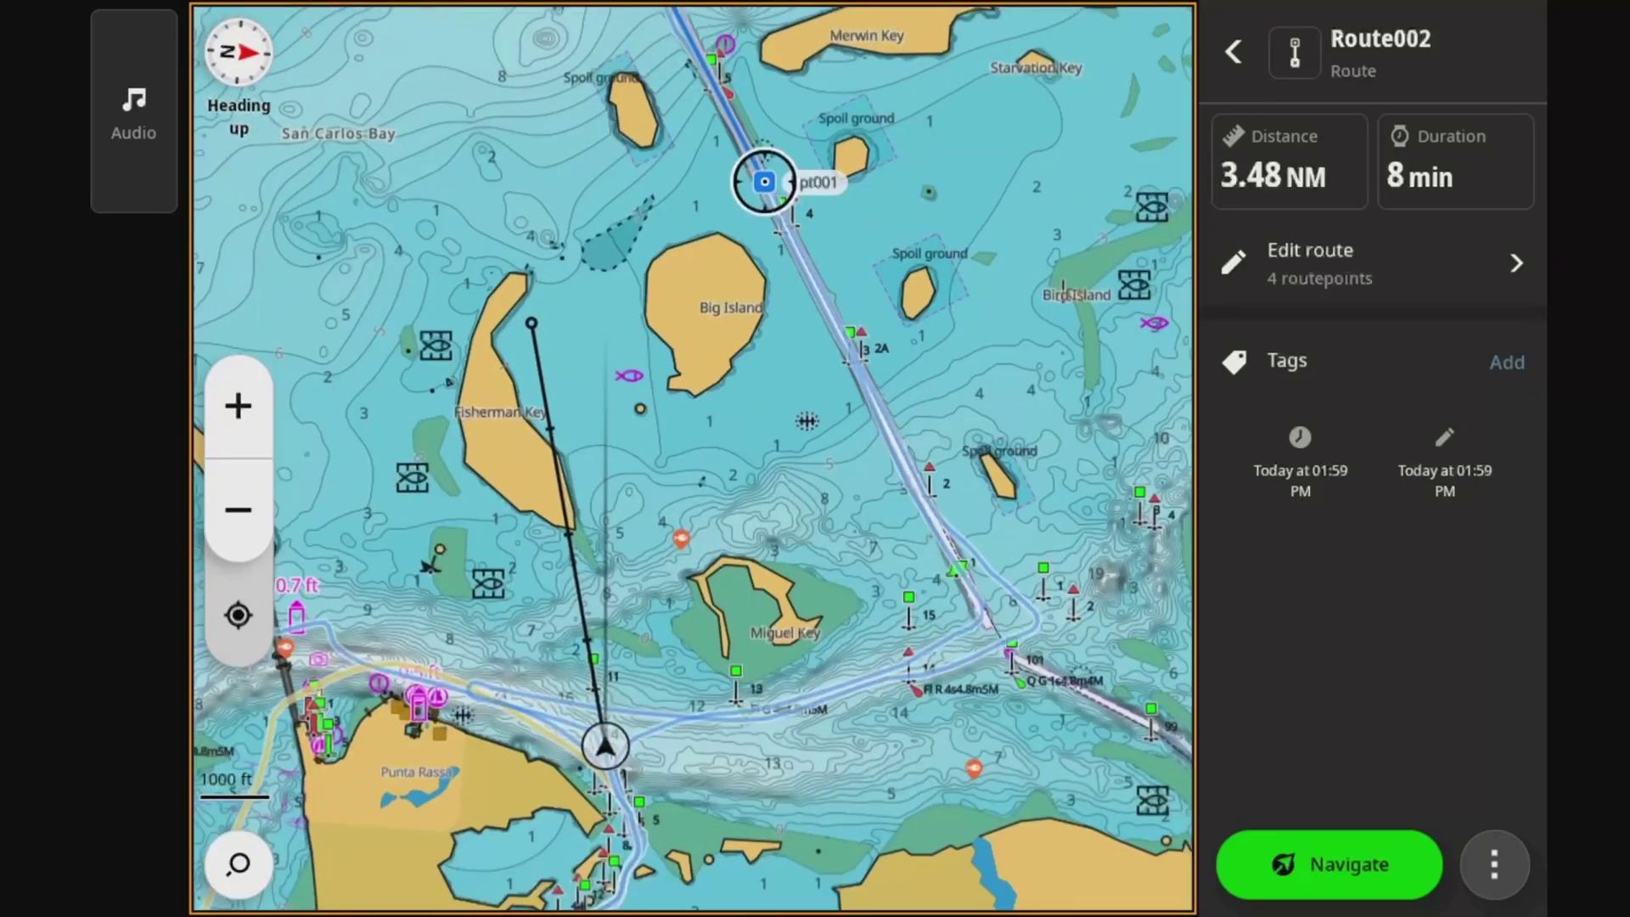
Stage the route for navigation, remove its first routepoint beside Big Island, and stage the shortened route again.
click(1330, 864)
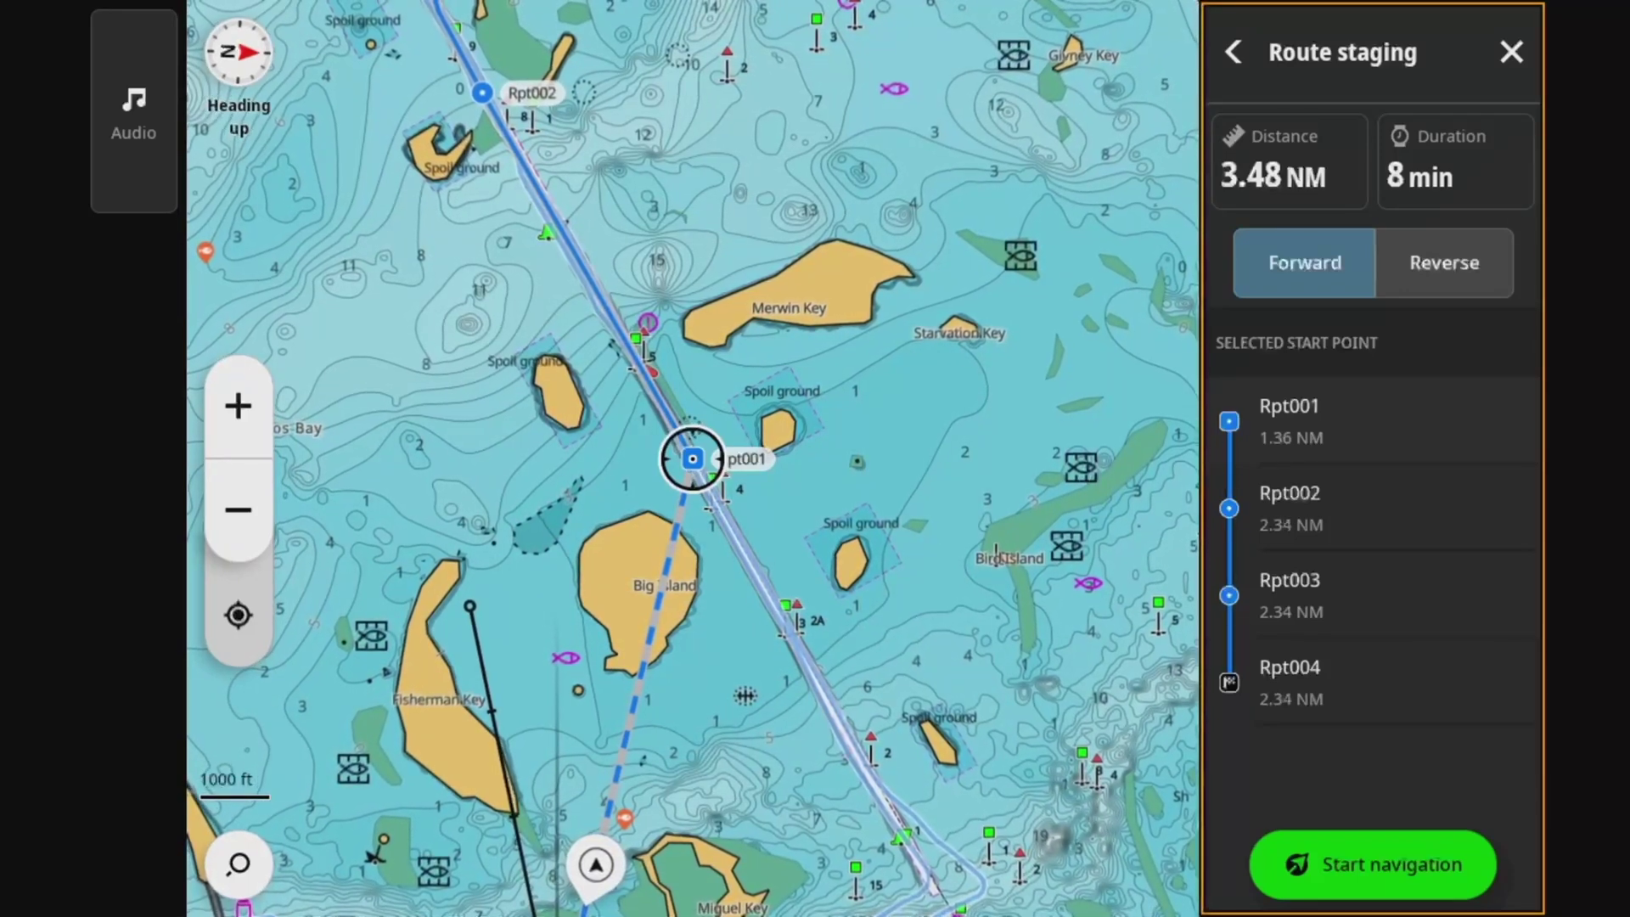
click(634, 732)
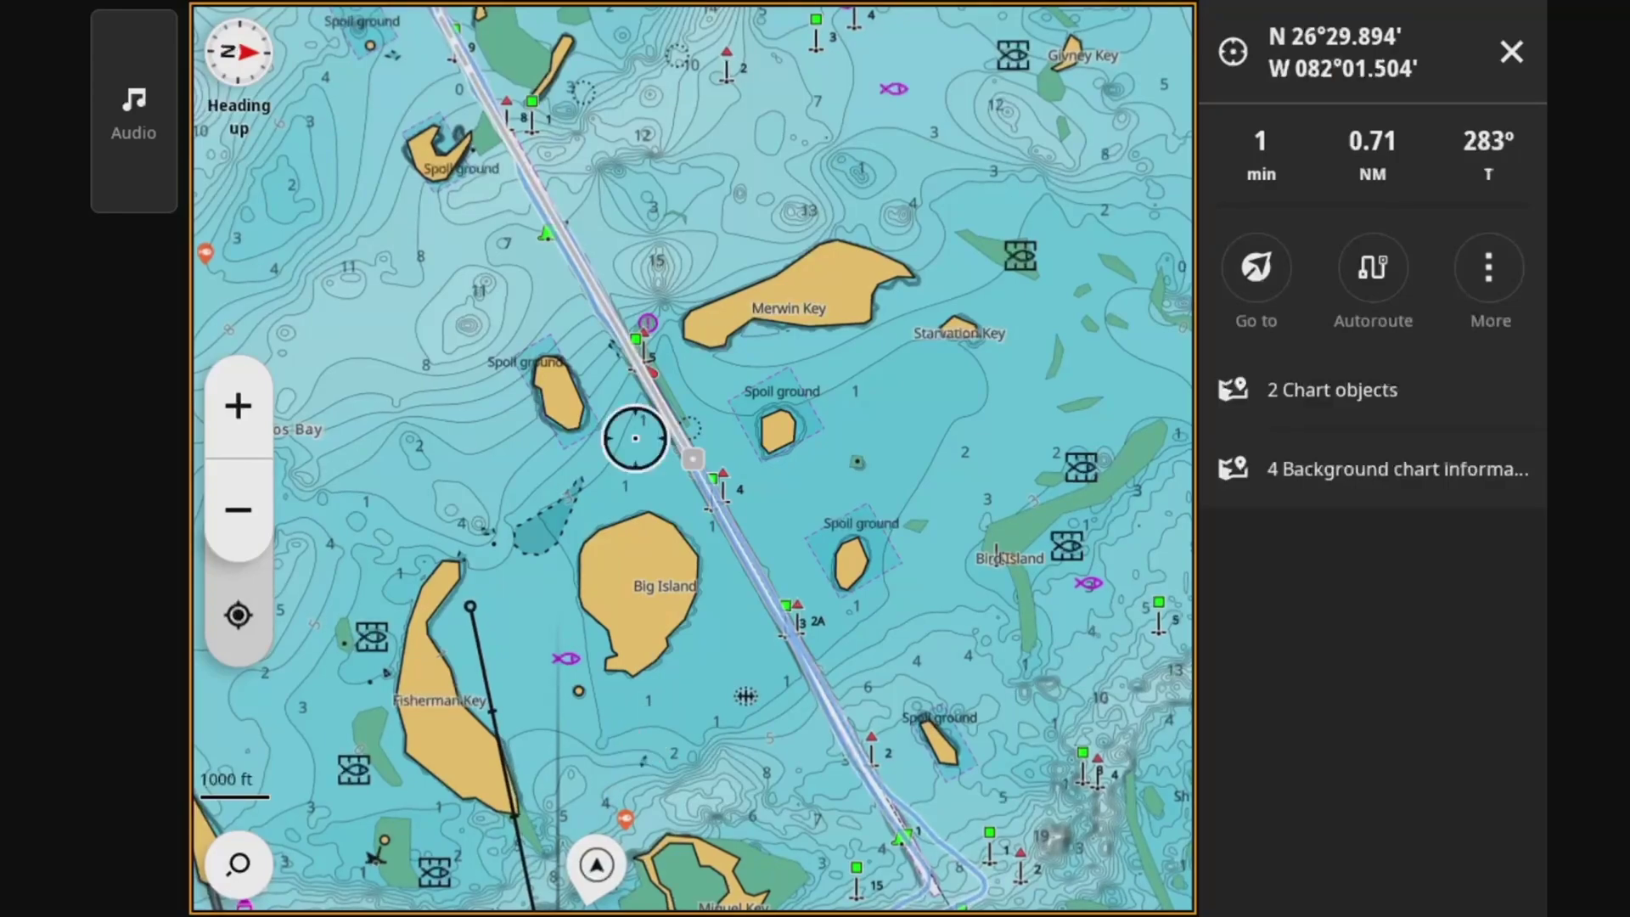
click(680, 472)
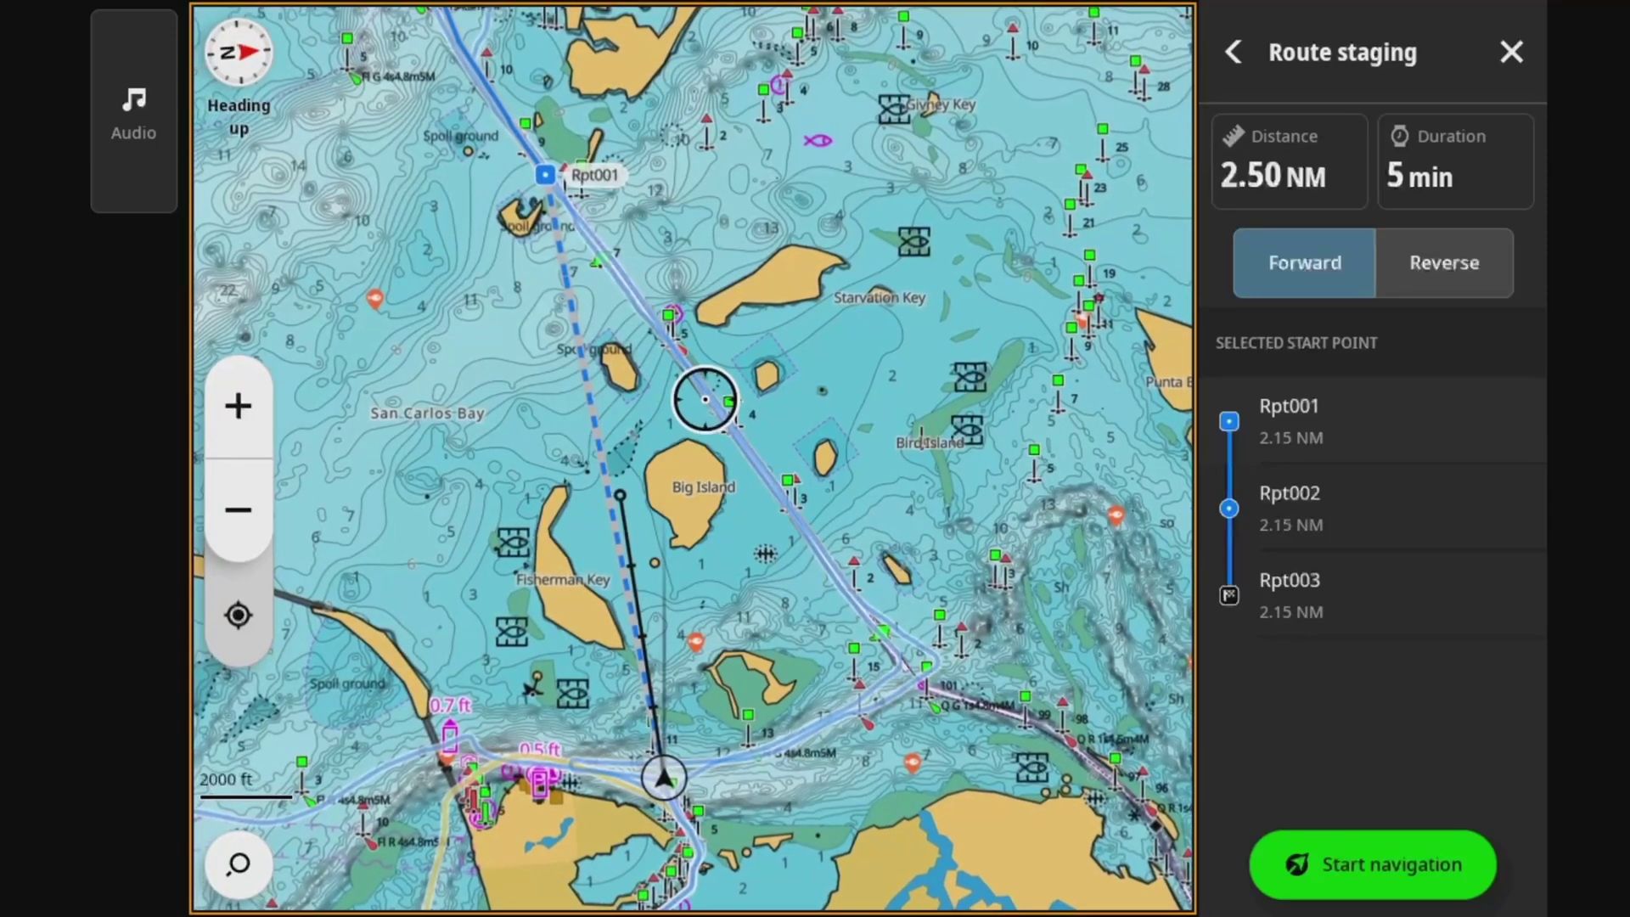
Reopen Route002 for editing and move its first routepoint close to the vessel, to about N 26°29.938' W 082°00.737'.
click(553, 177)
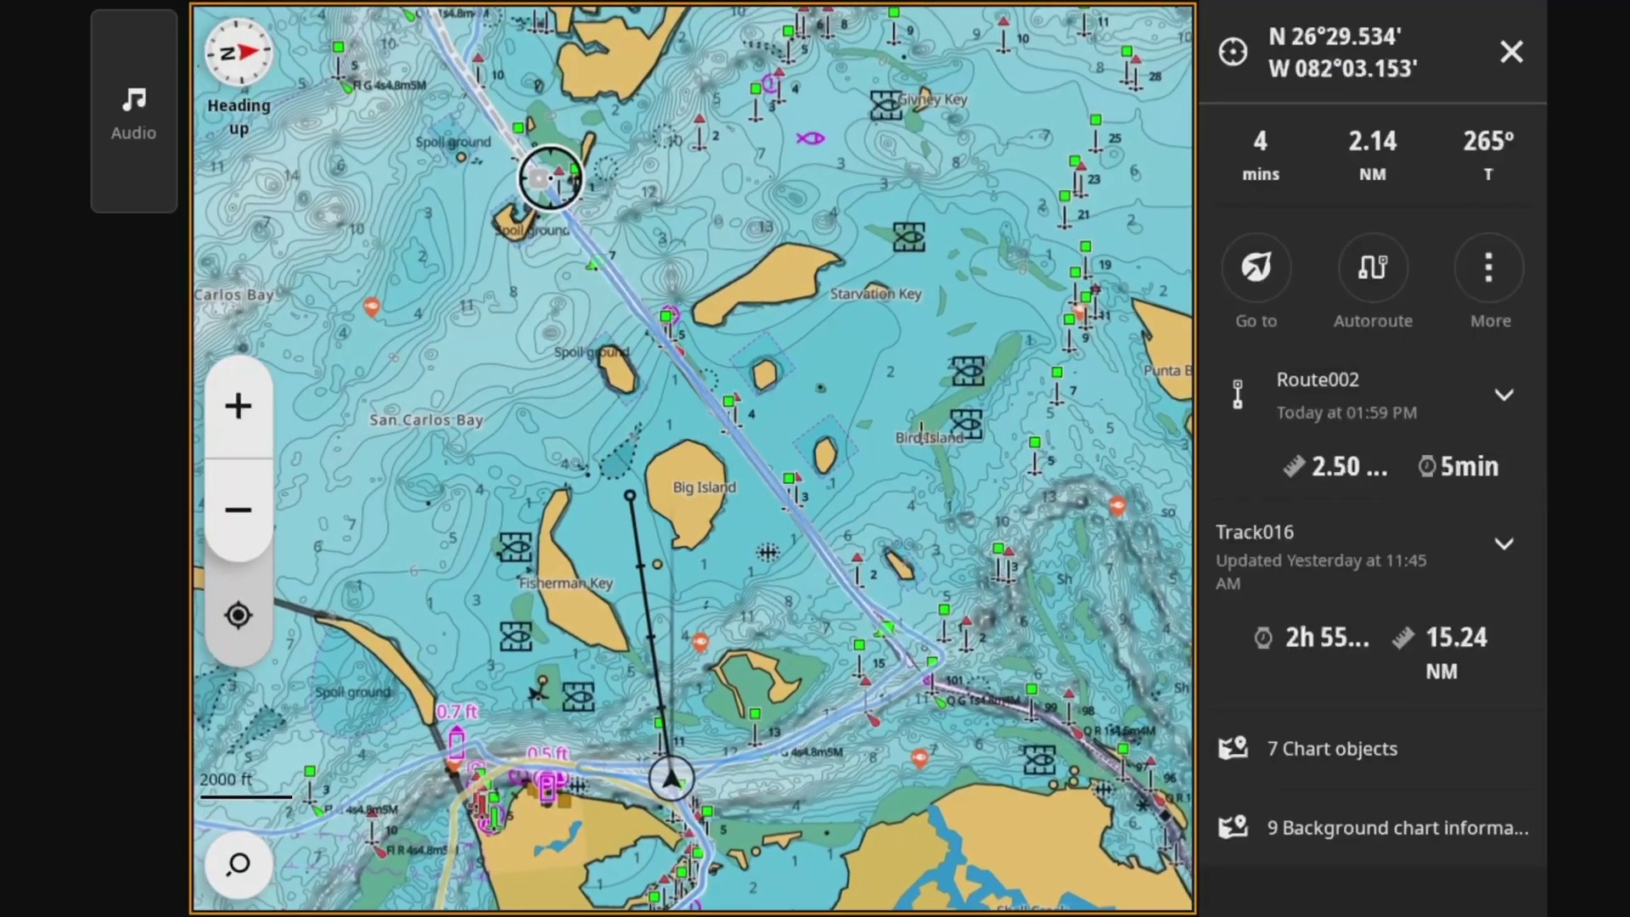
click(1504, 394)
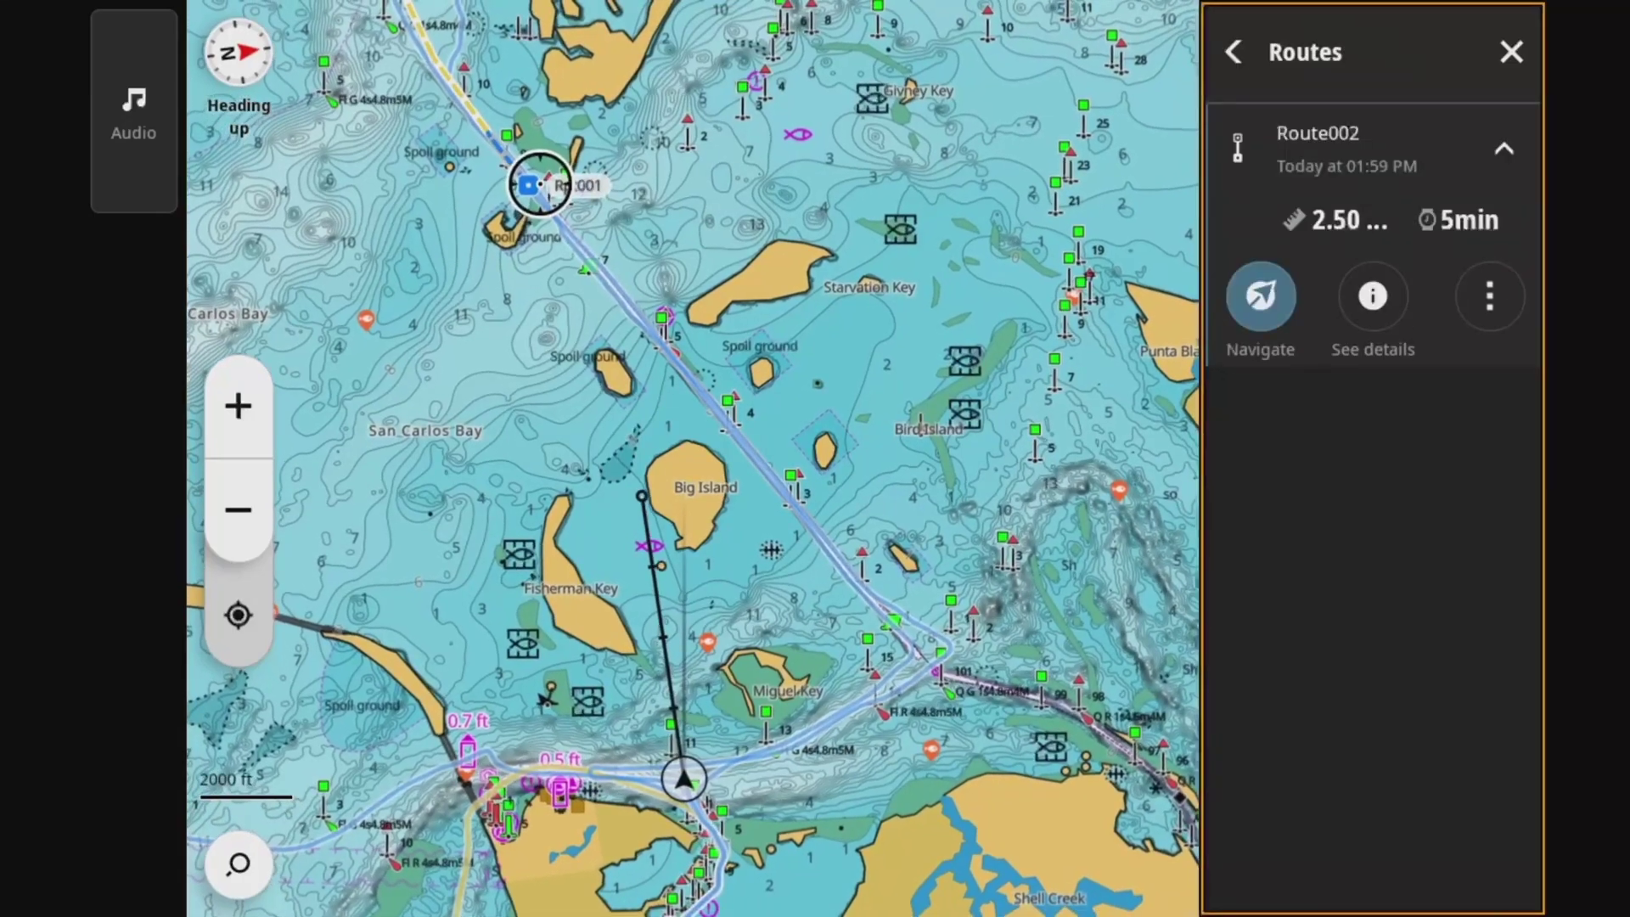
click(1489, 296)
click(1299, 385)
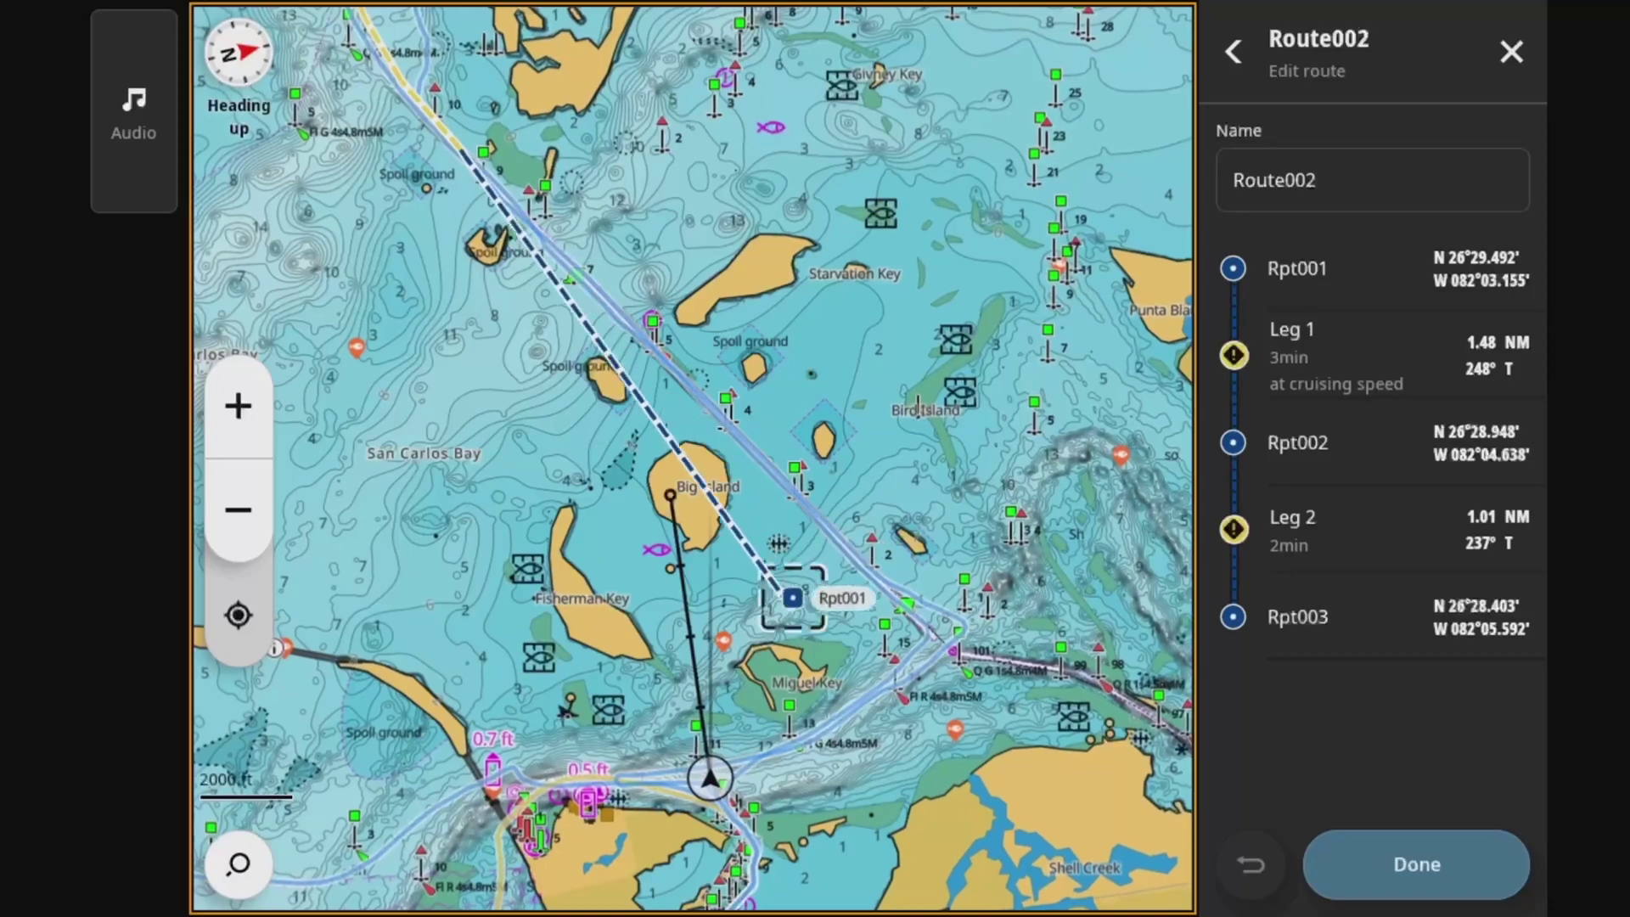
drag(771, 771, 772, 771)
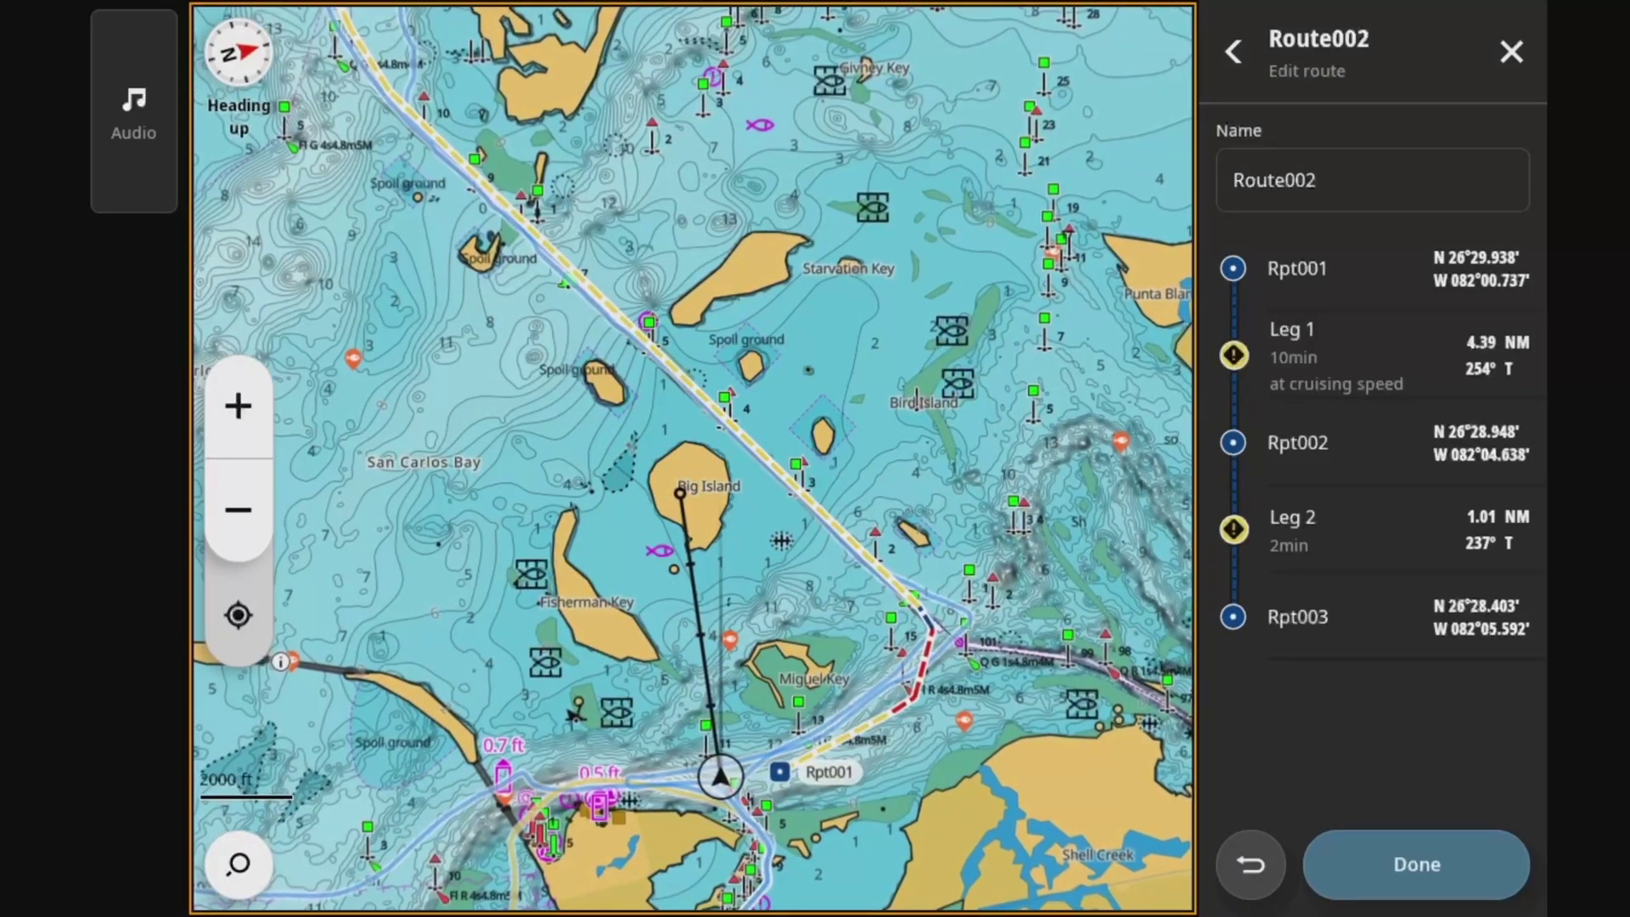
click(1416, 864)
Start navigating Route002 in the forward direction from Rpt001 and review the active route on the chart.
click(1320, 864)
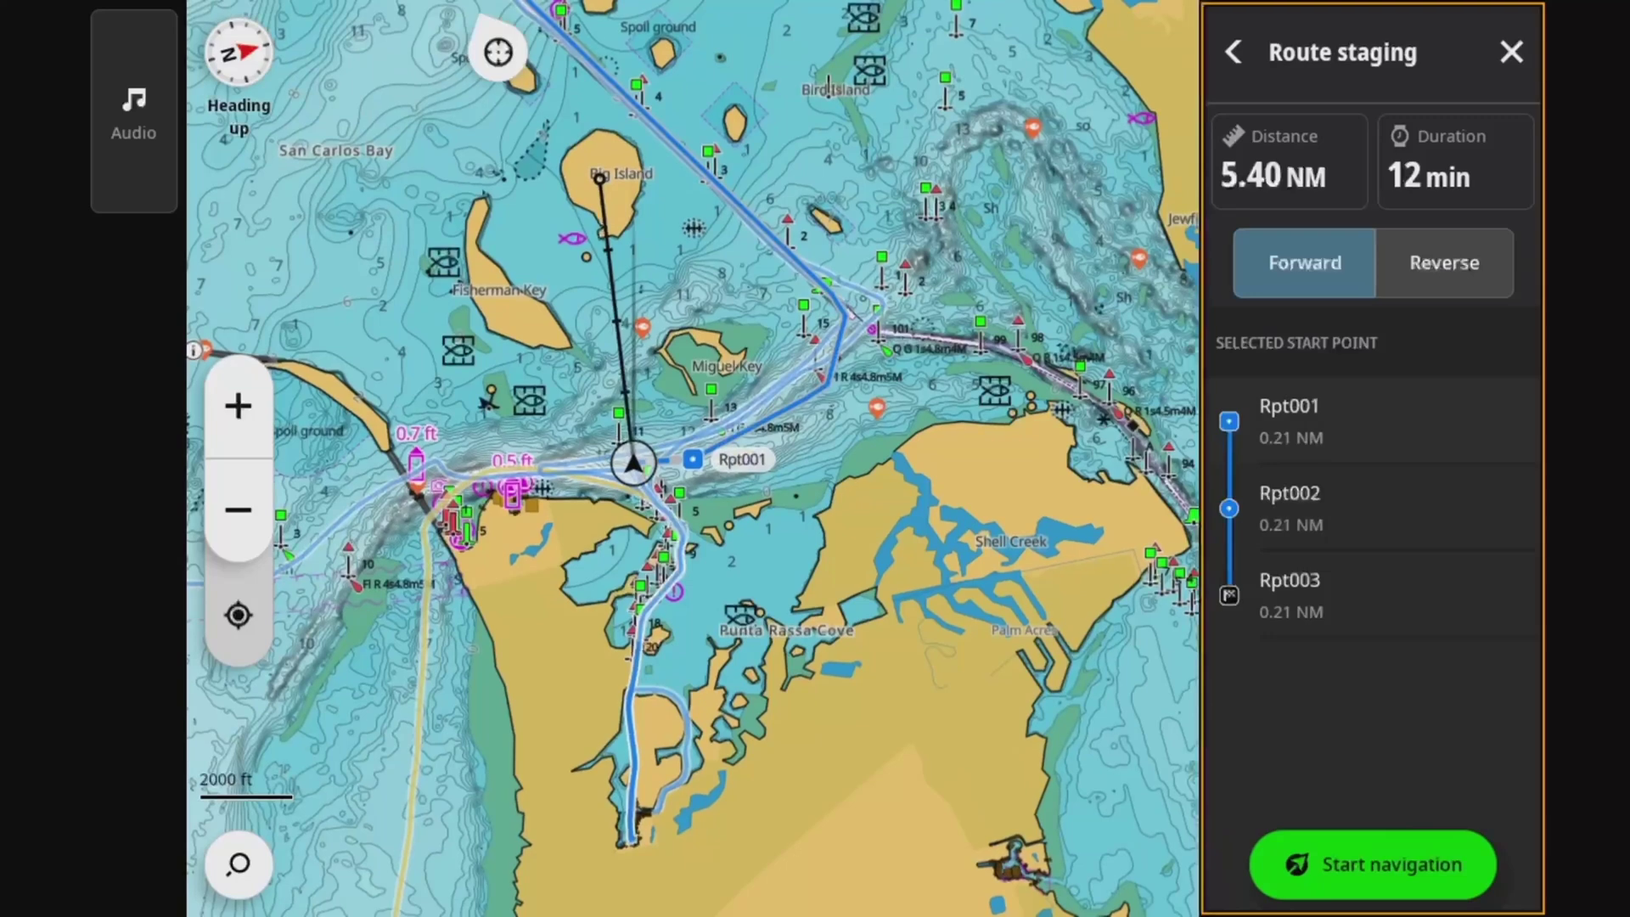
click(1372, 864)
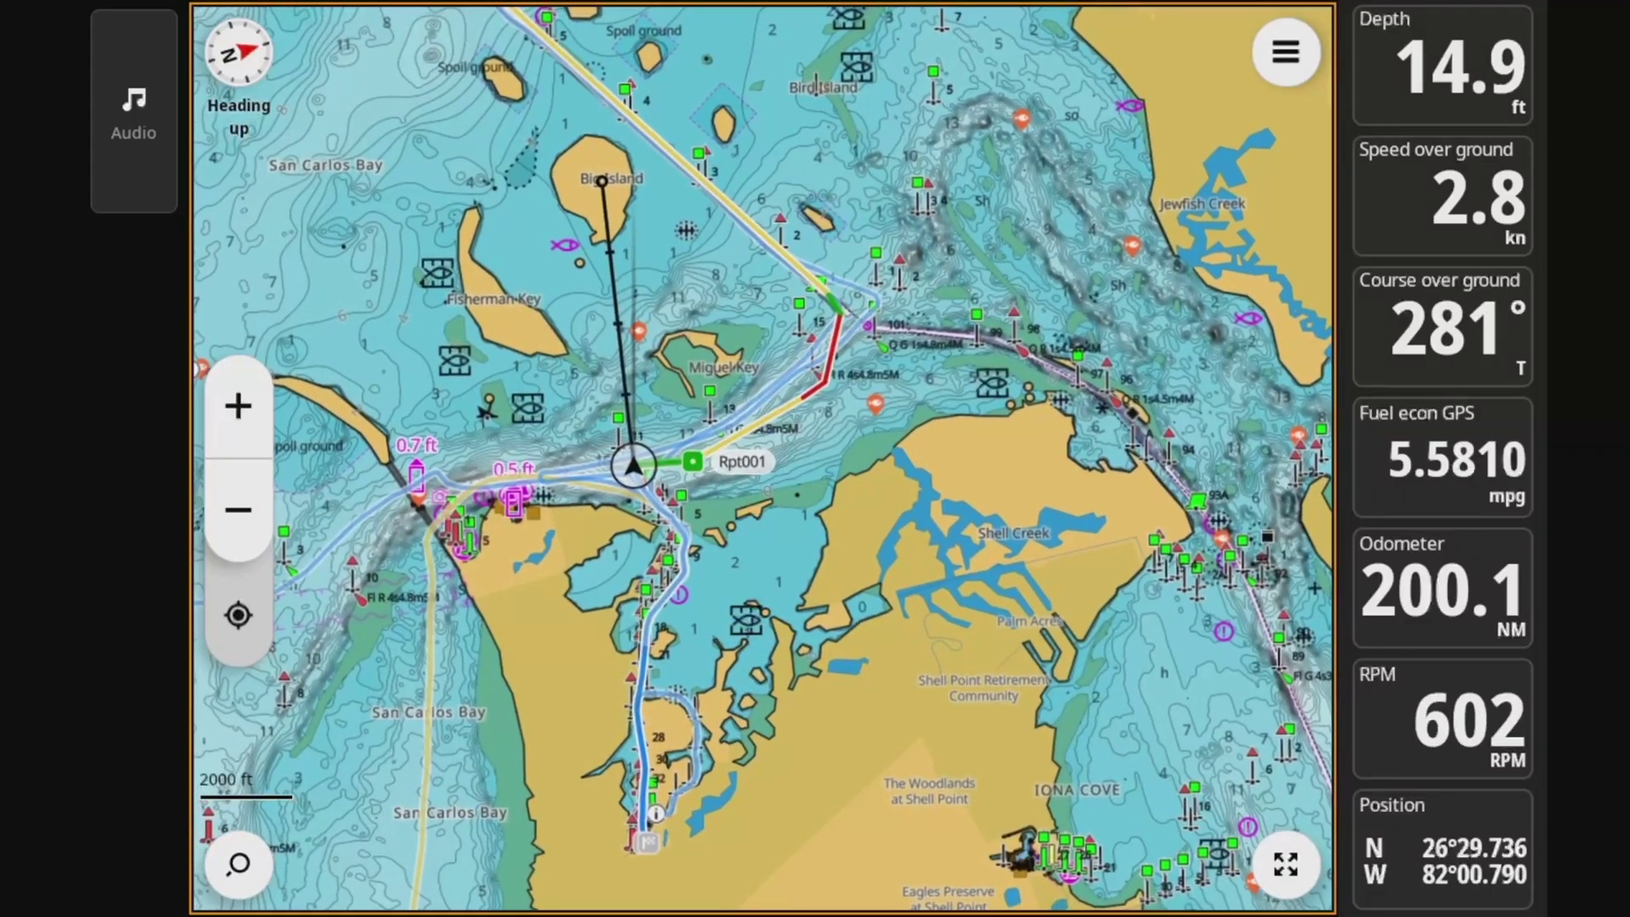
scroll(545, 508, down, 3)
scroll(596, 424, down, 5)
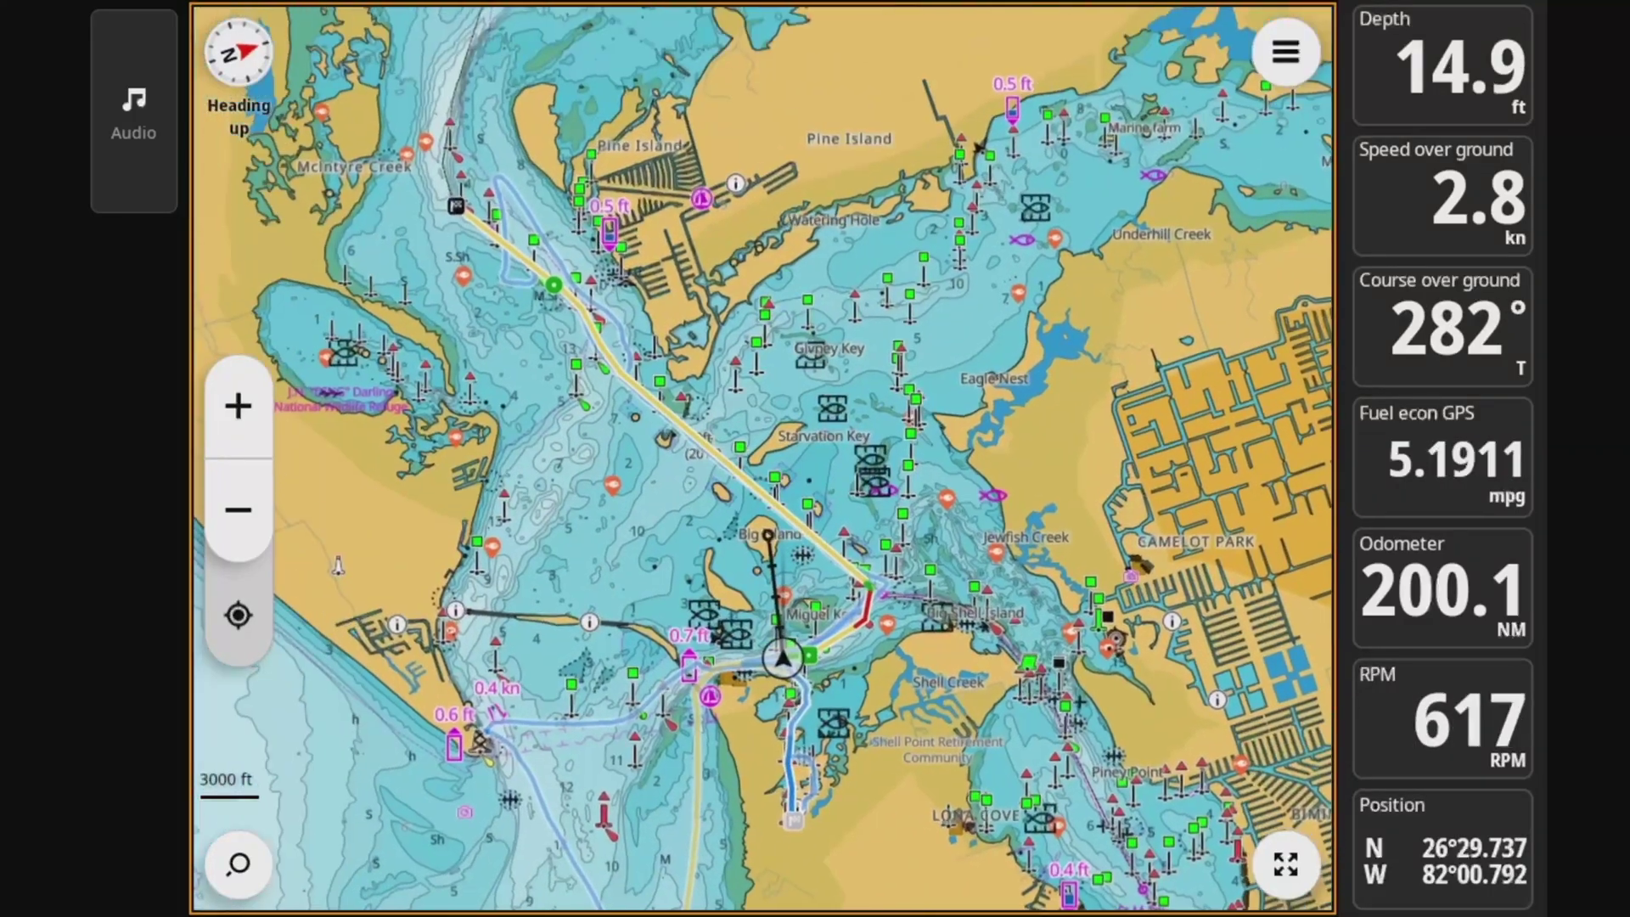
scroll(510, 319, up, 6)
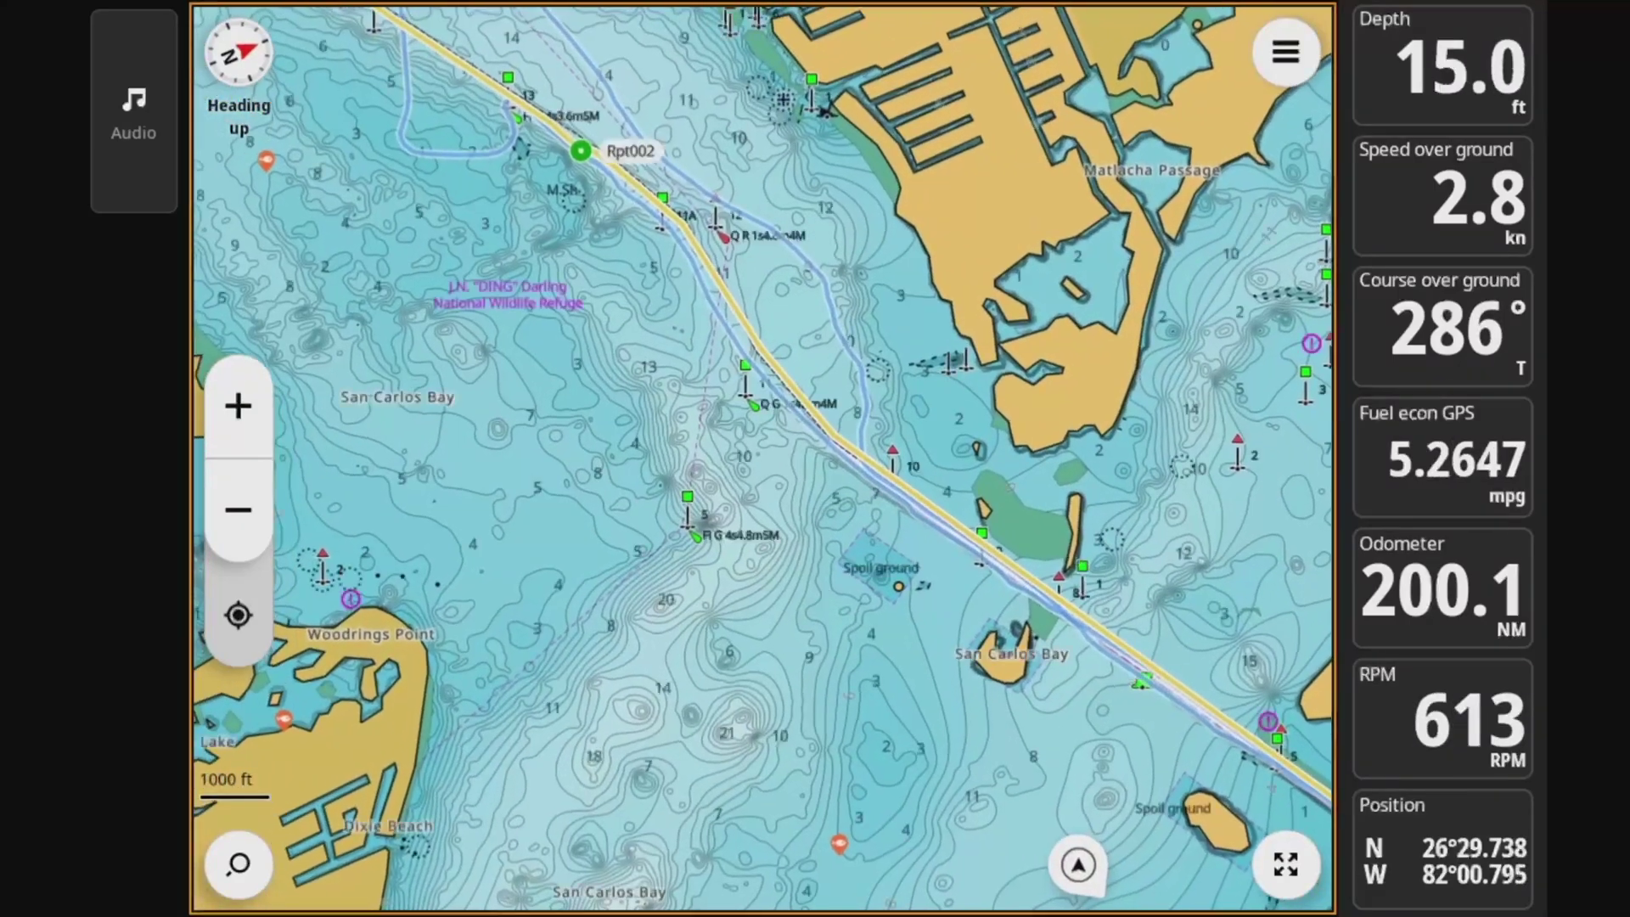
Autoroute from the vessel to the marina channel beside Eagle Perch Island, just south of marker 16, at N 26°32.012' W 081°56.318'.
drag(679, 339, 753, 560)
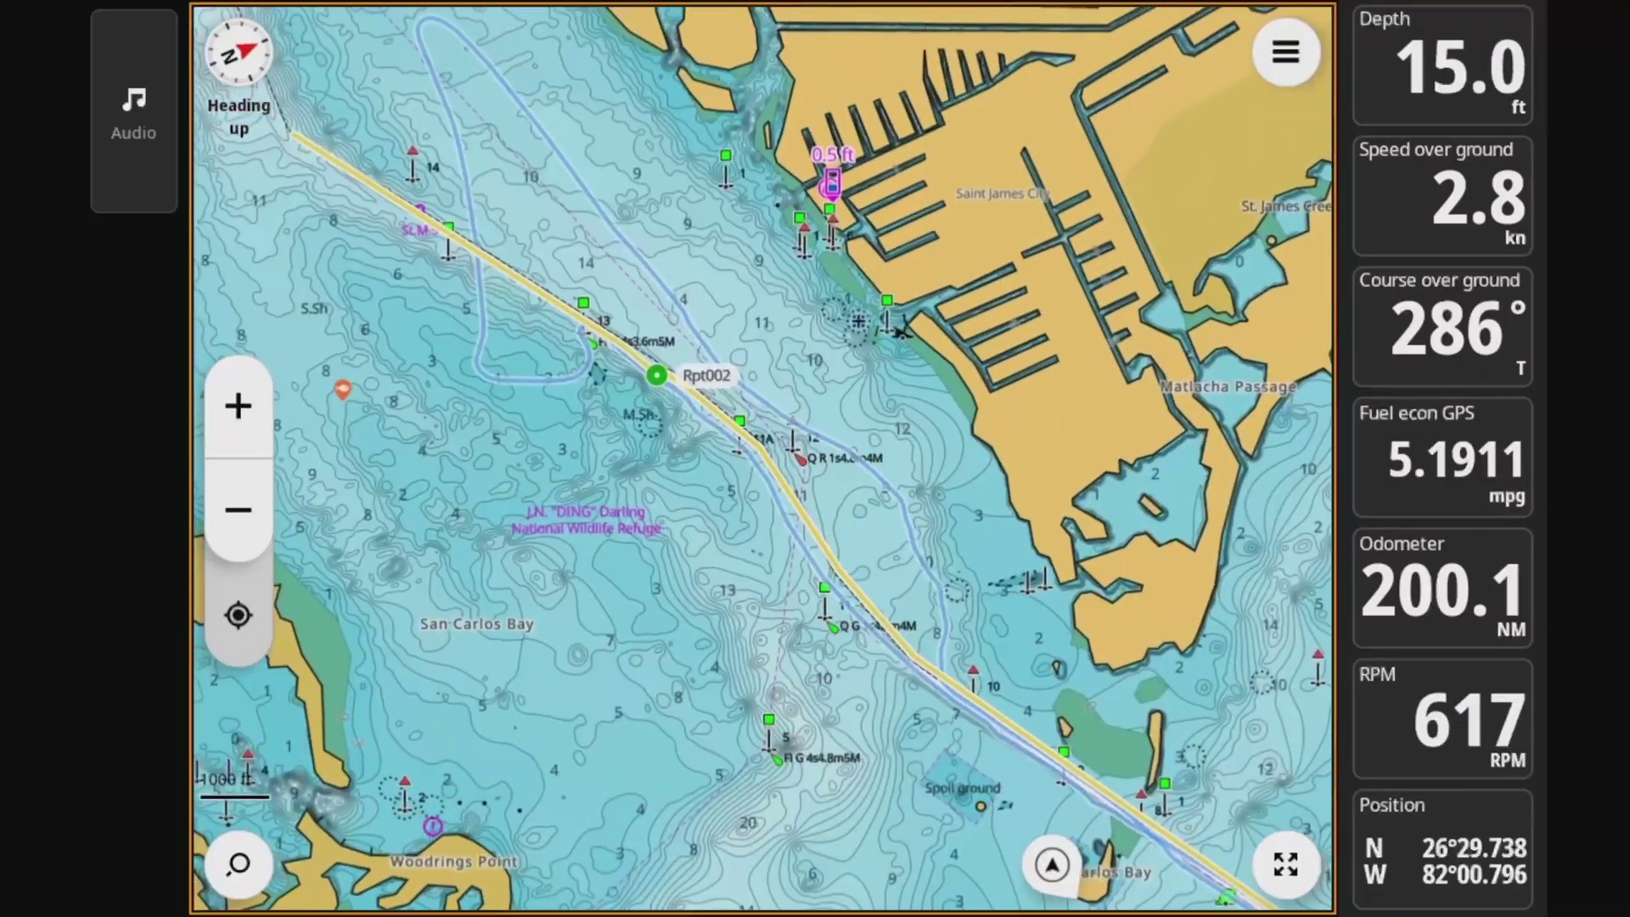
drag(679, 382, 745, 526)
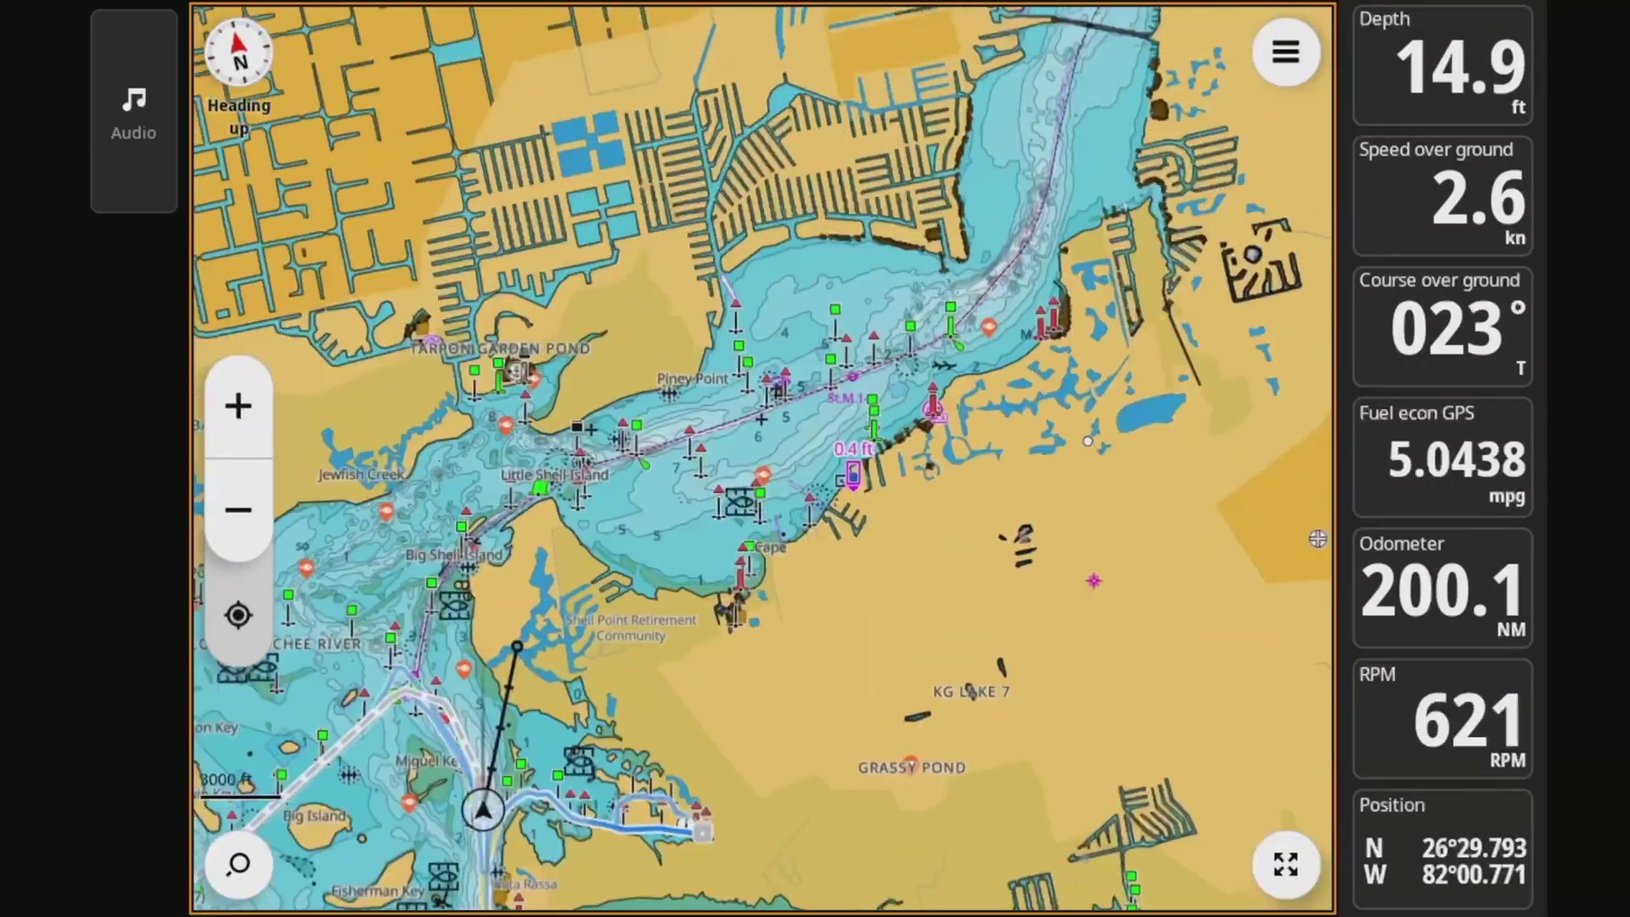
drag(807, 297, 597, 614)
scroll(854, 365, up, 3)
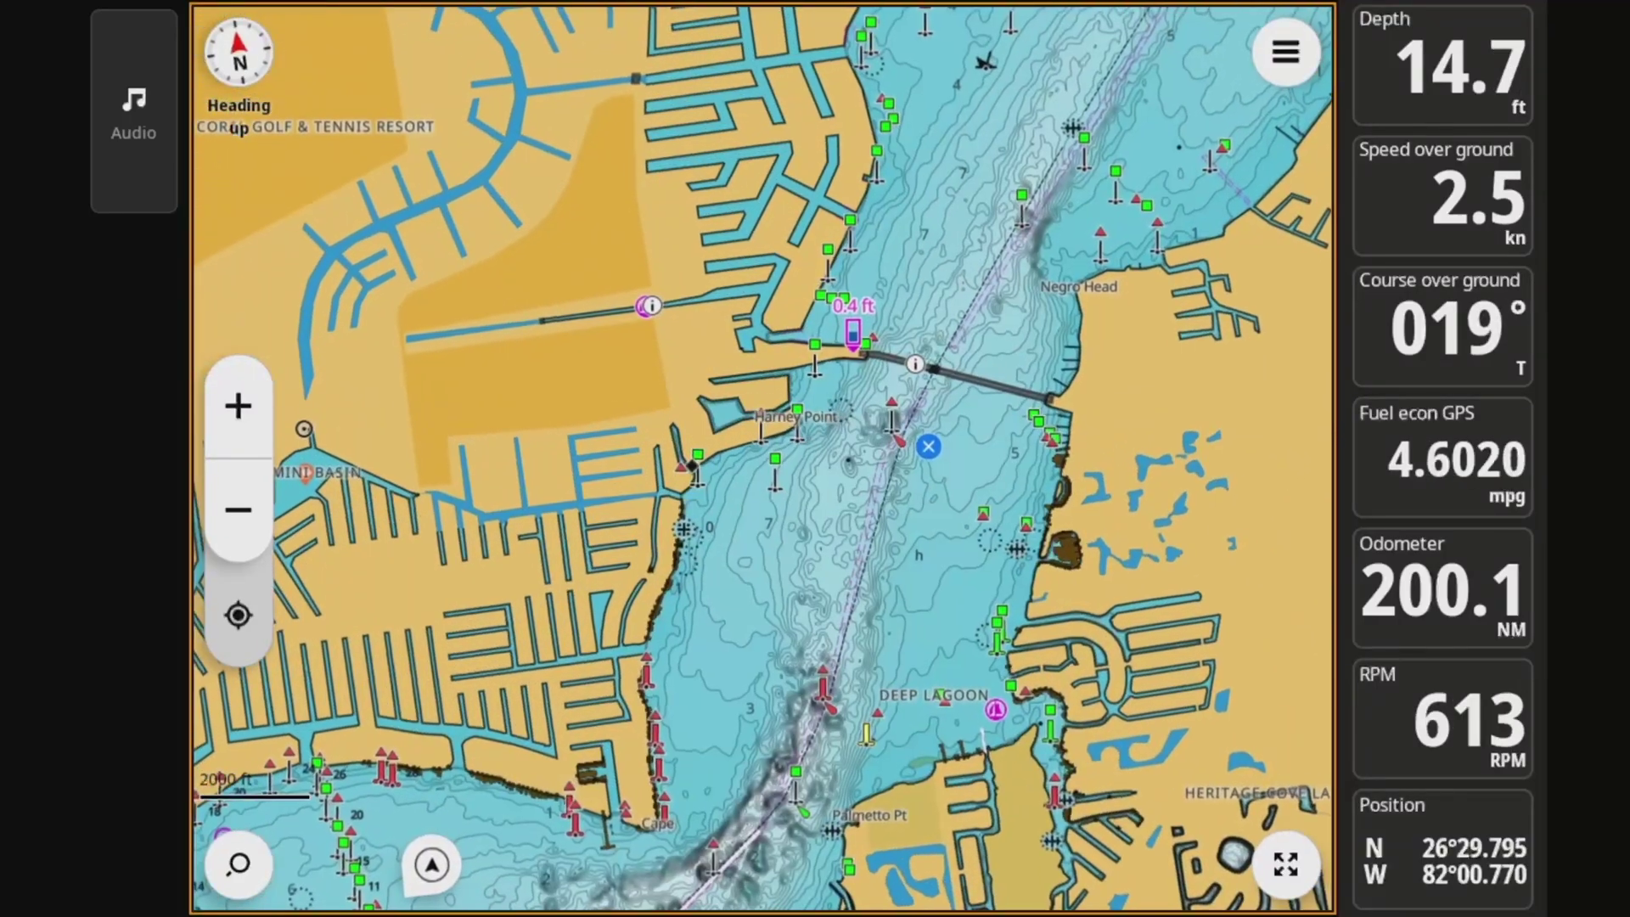
drag(764, 544, 849, 291)
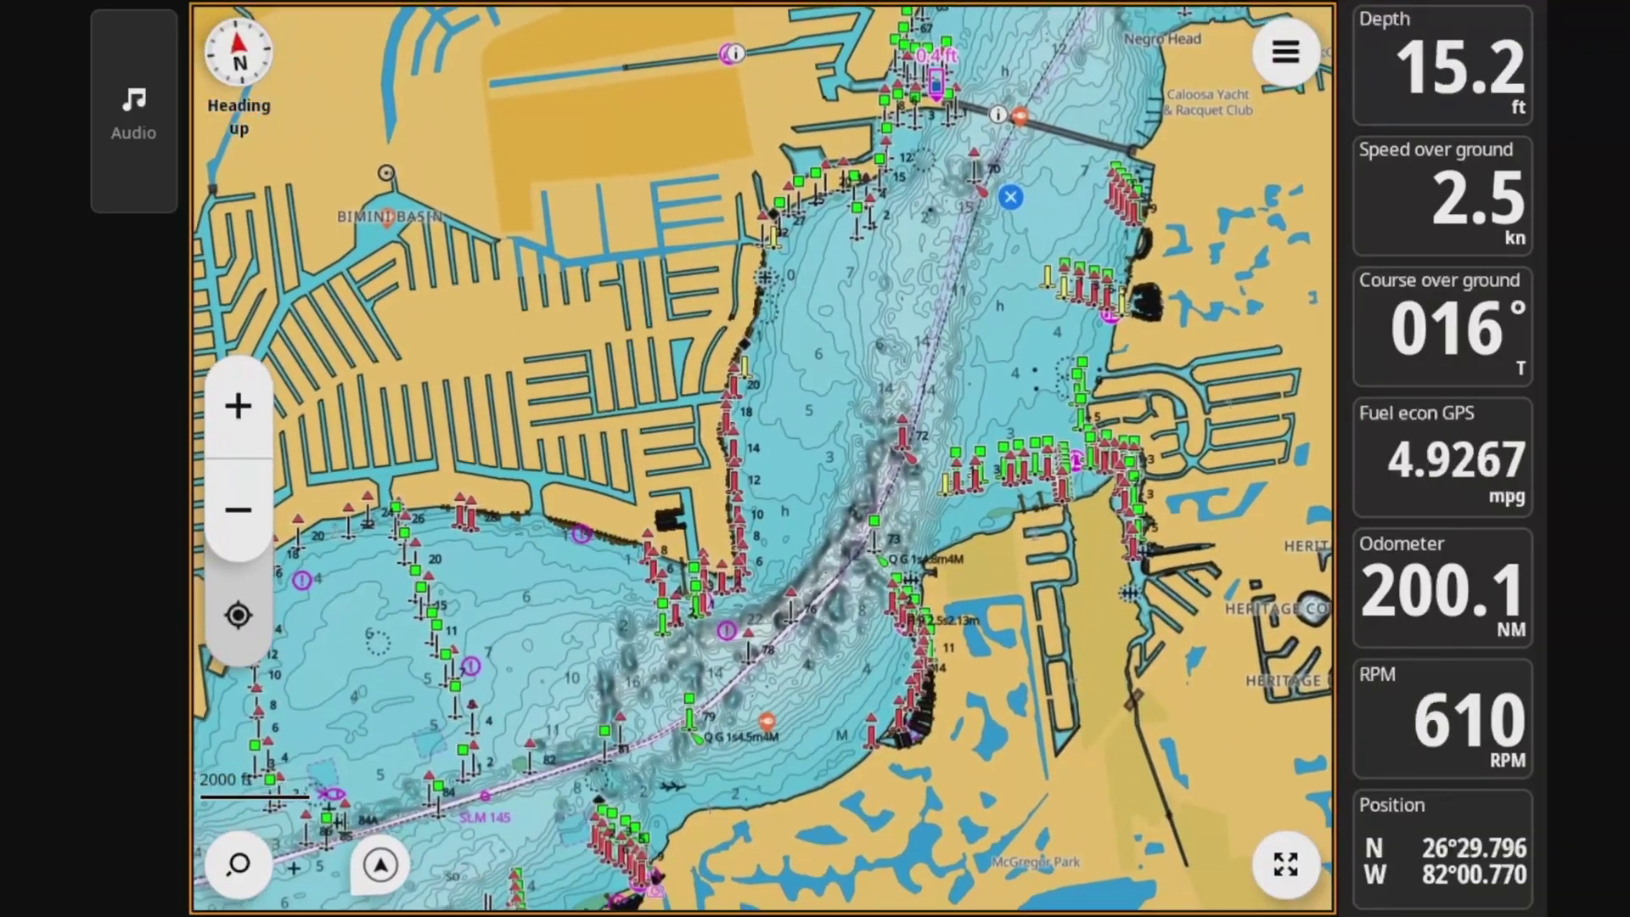
scroll(887, 586, up, 3)
scroll(876, 561, up, 1)
drag(875, 560, 849, 277)
scroll(871, 313, up, 3)
scroll(858, 271, up, 1)
drag(883, 645, 722, 114)
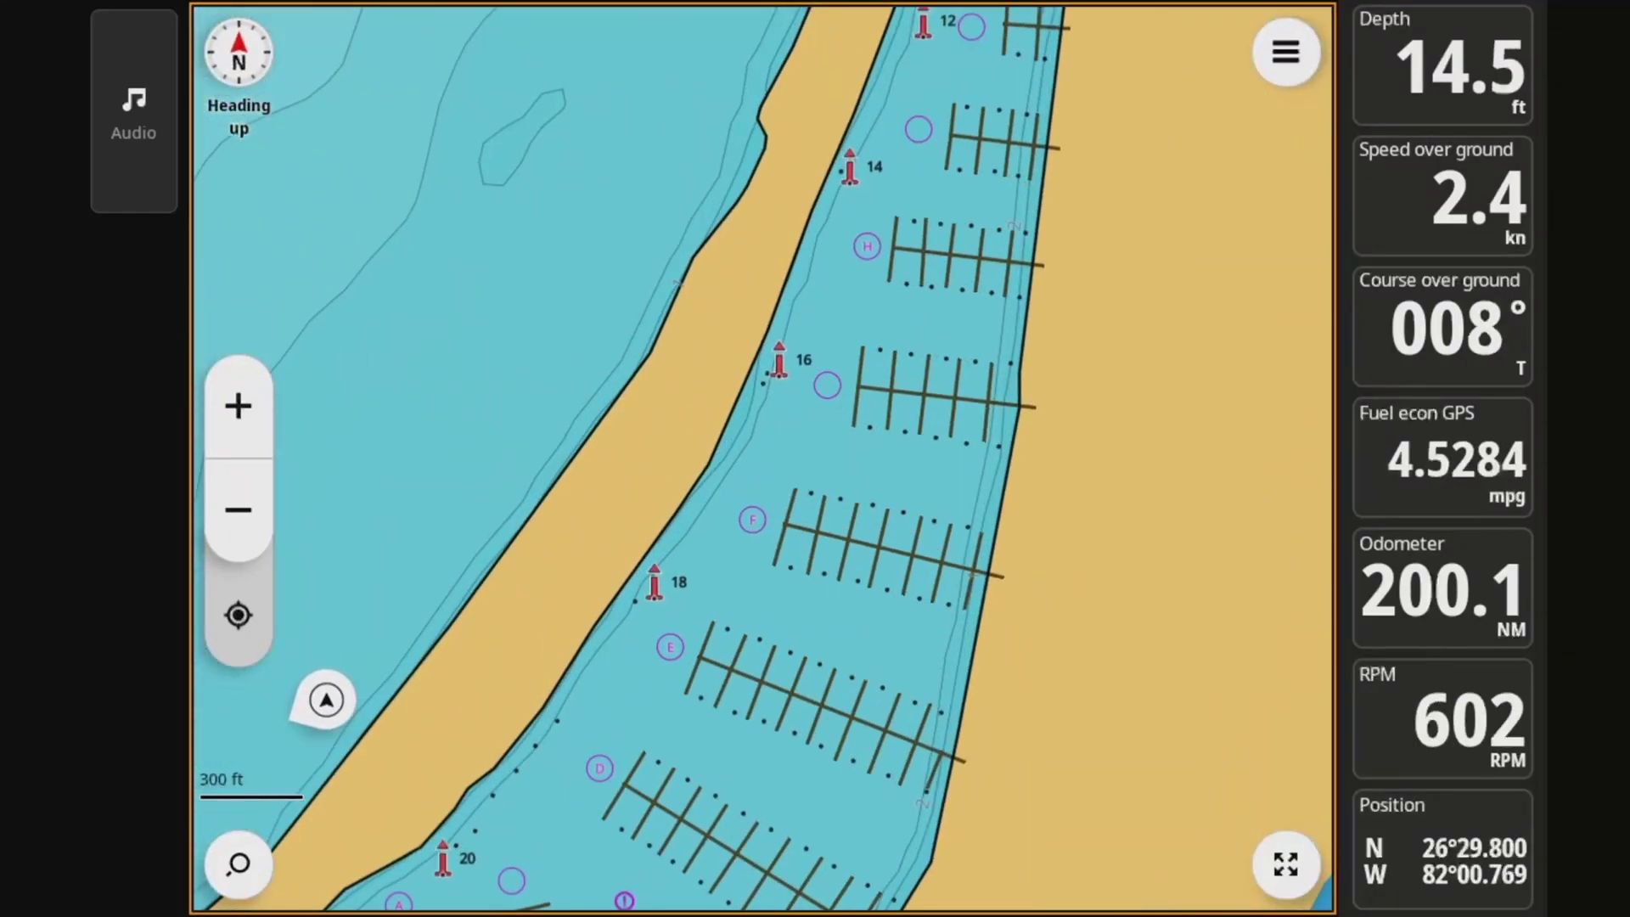
click(766, 438)
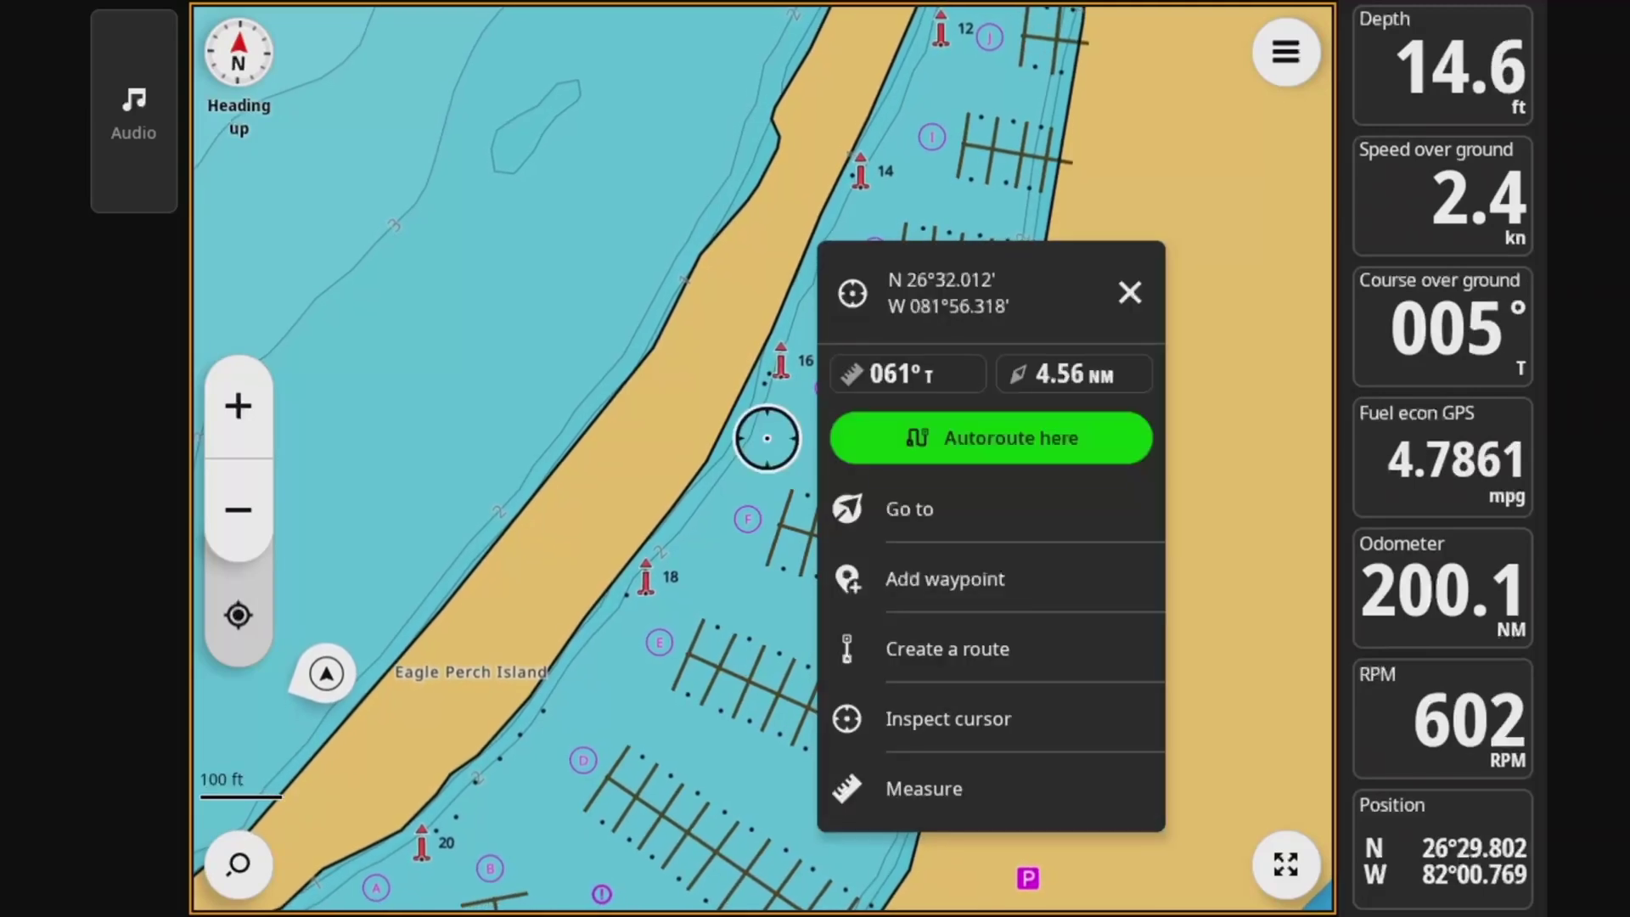
click(990, 436)
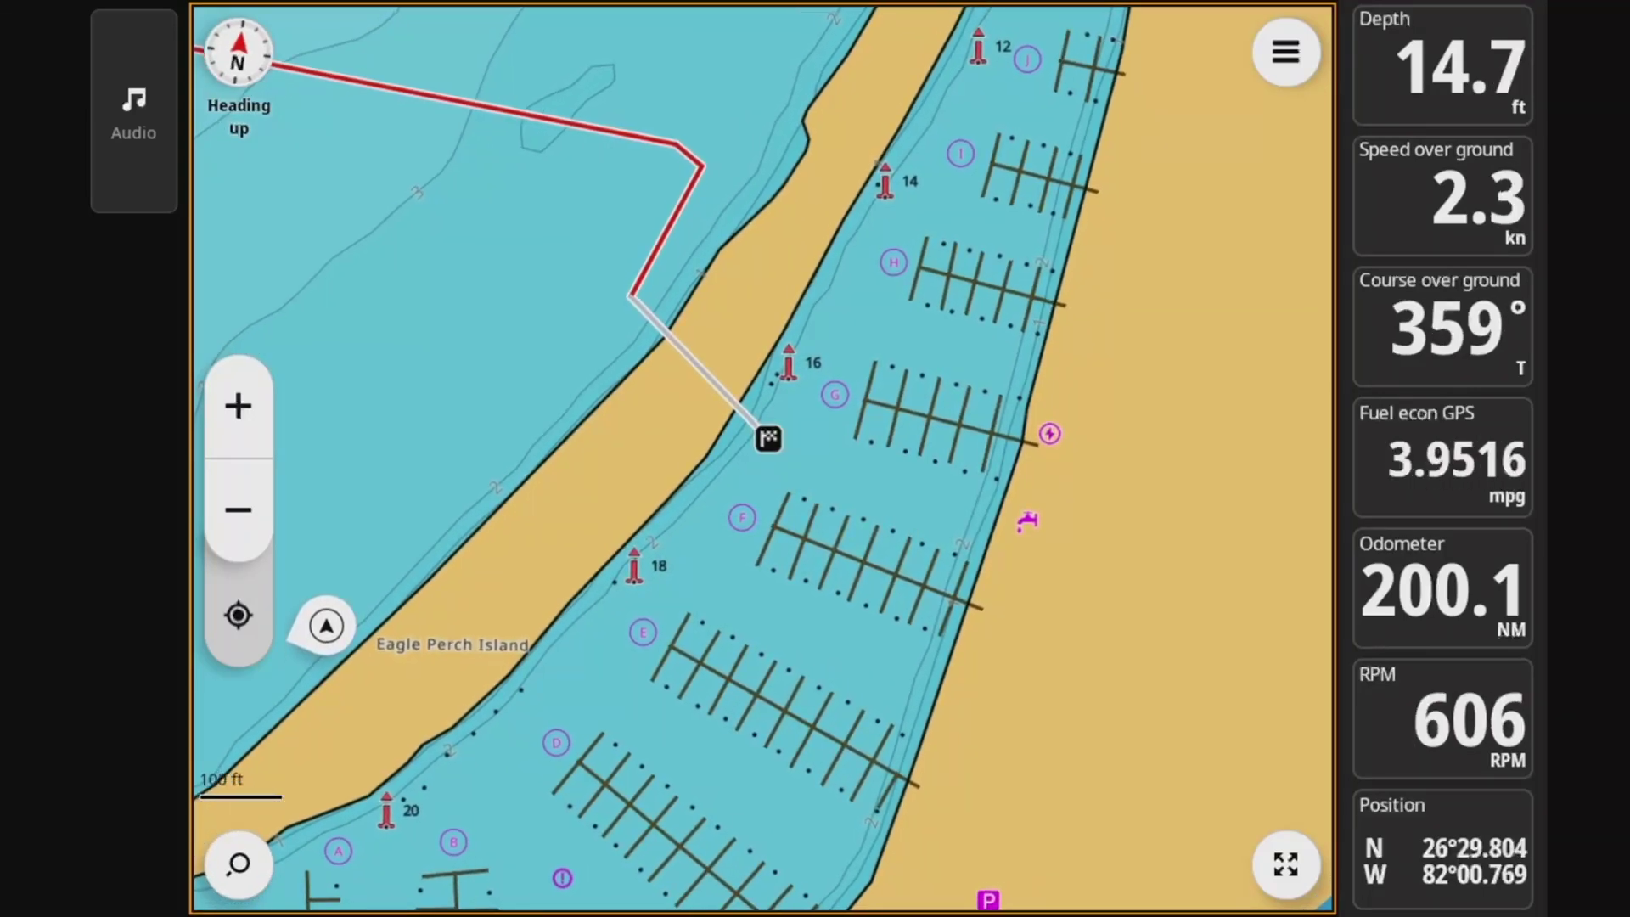
Examine the autoroute's color-coded segments from the marina destination back to the vessel's position near Punta Rassa.
scroll(538, 319, down, 3)
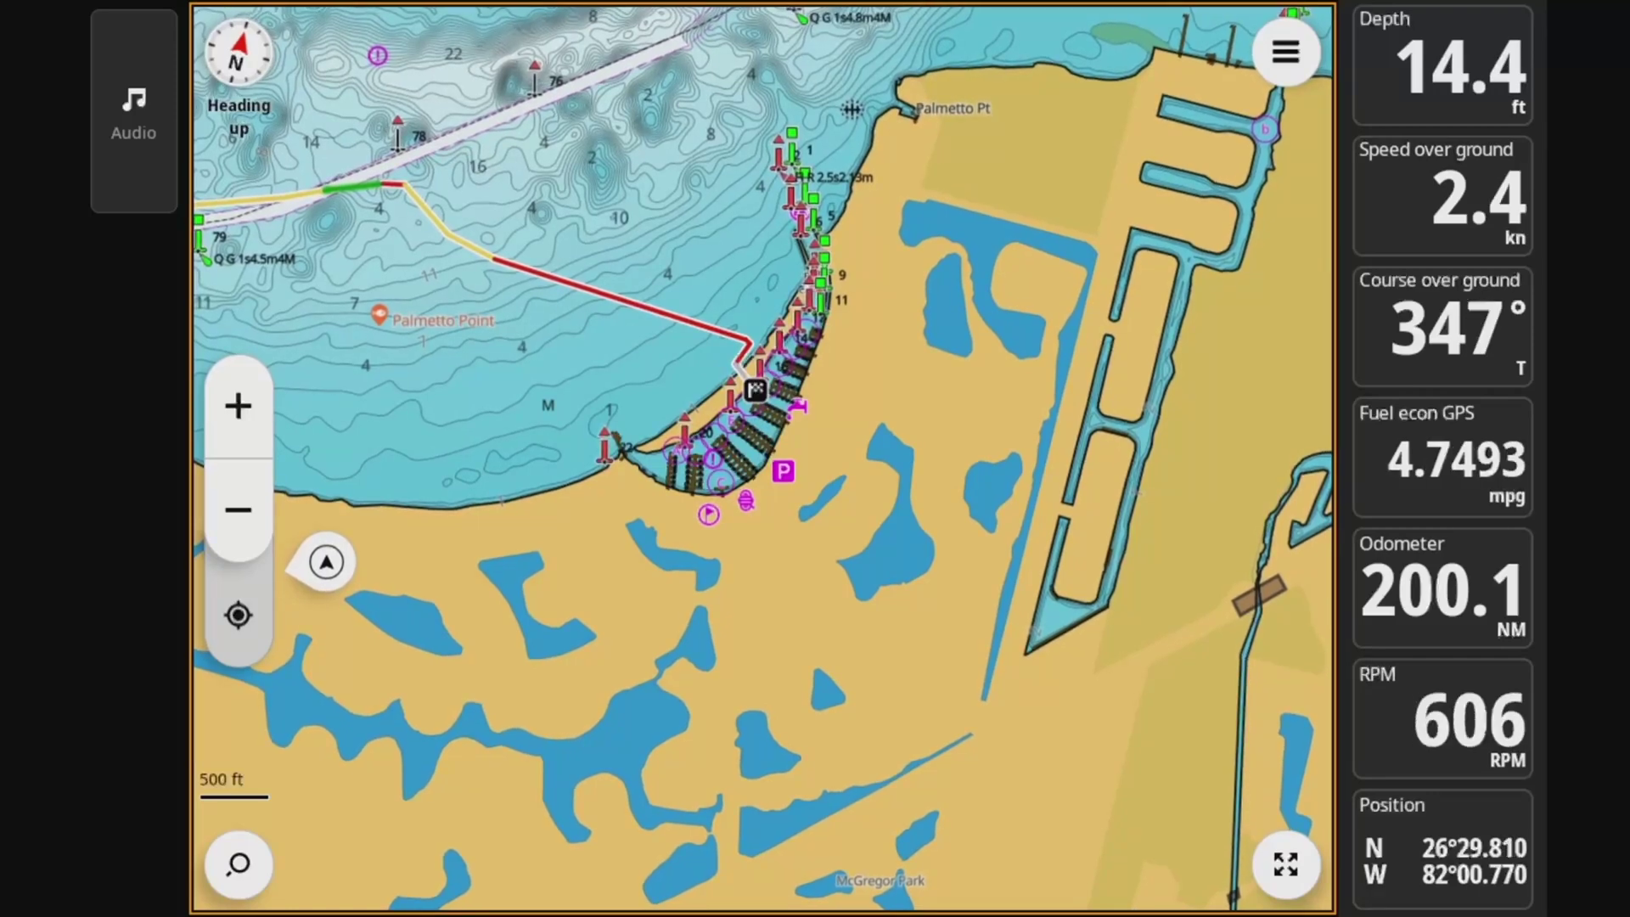
scroll(762, 458, down, 2)
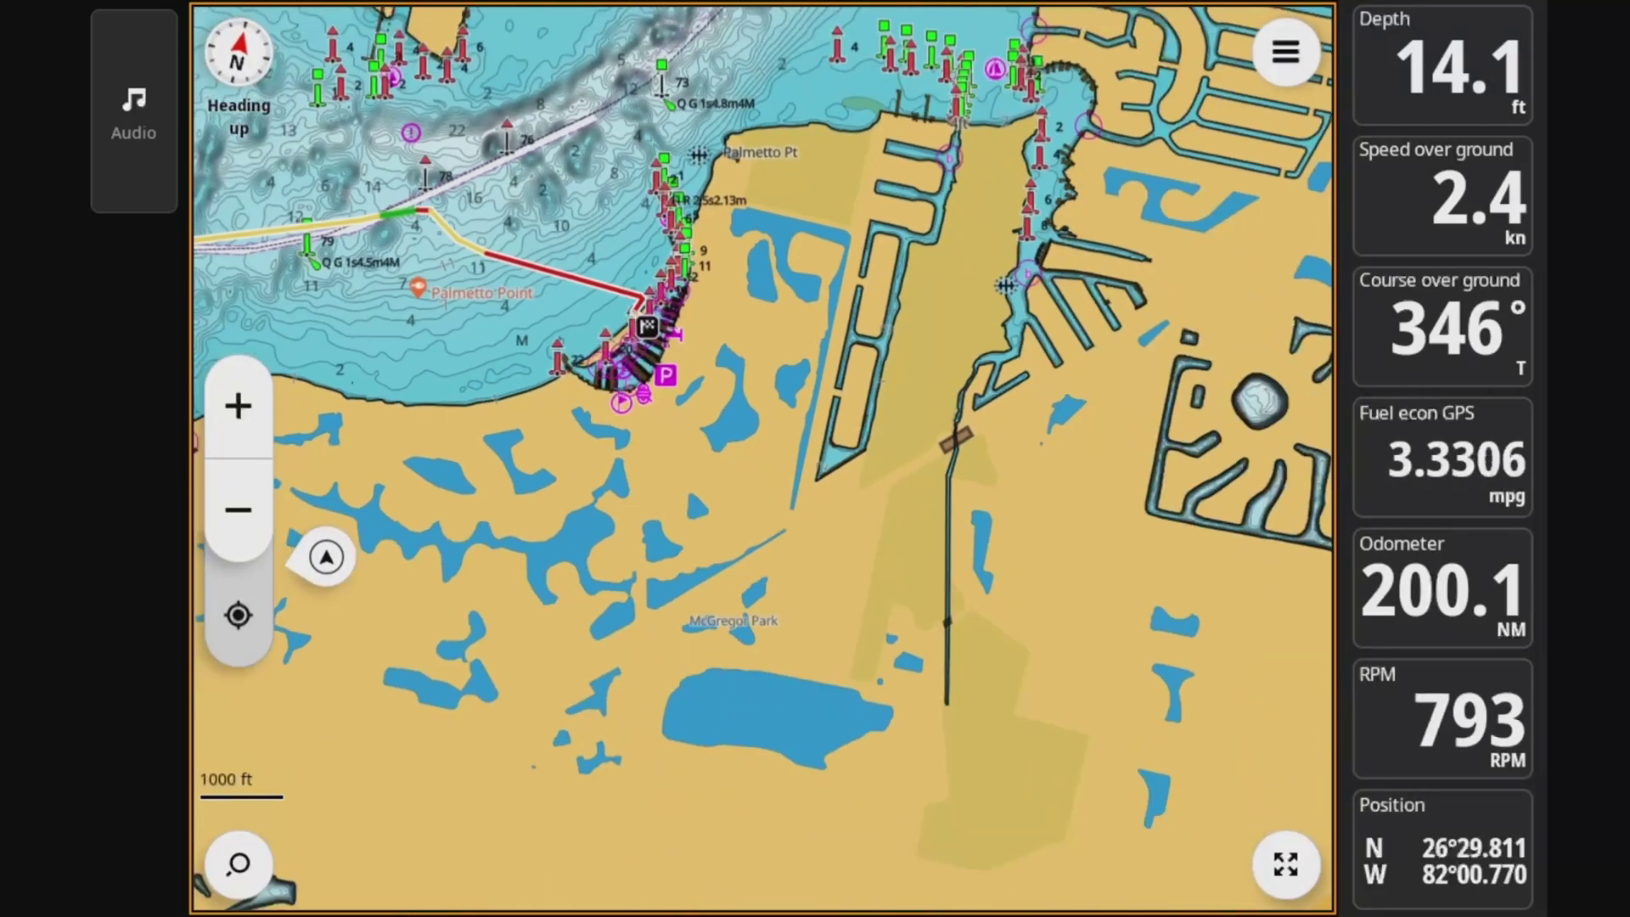
drag(636, 471, 878, 454)
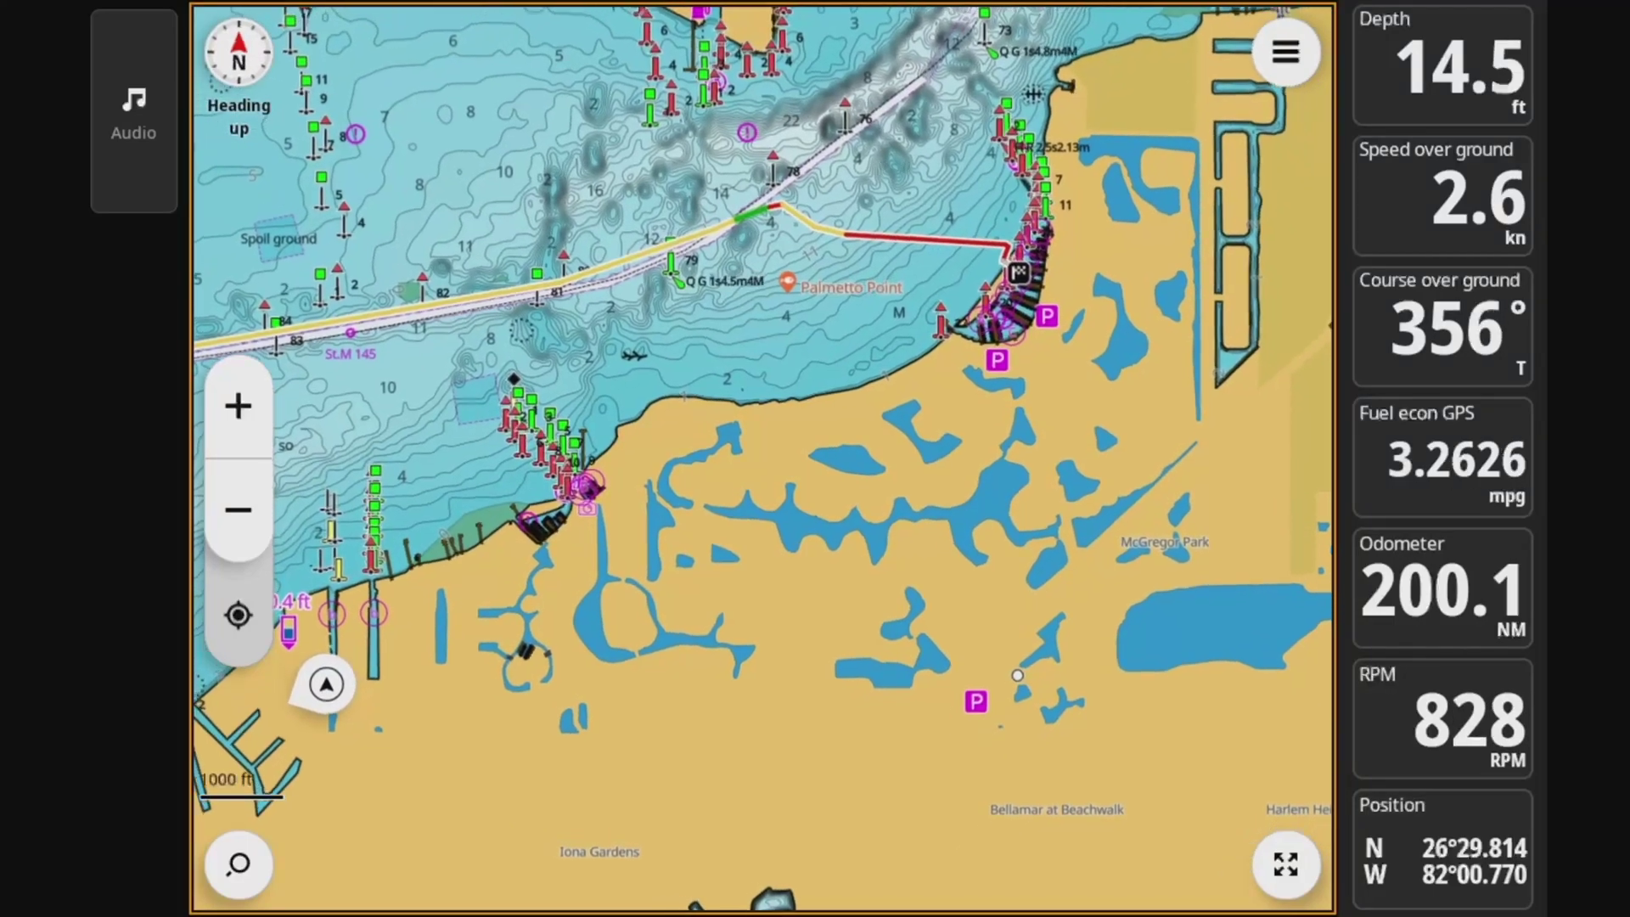
drag(467, 602, 1070, 306)
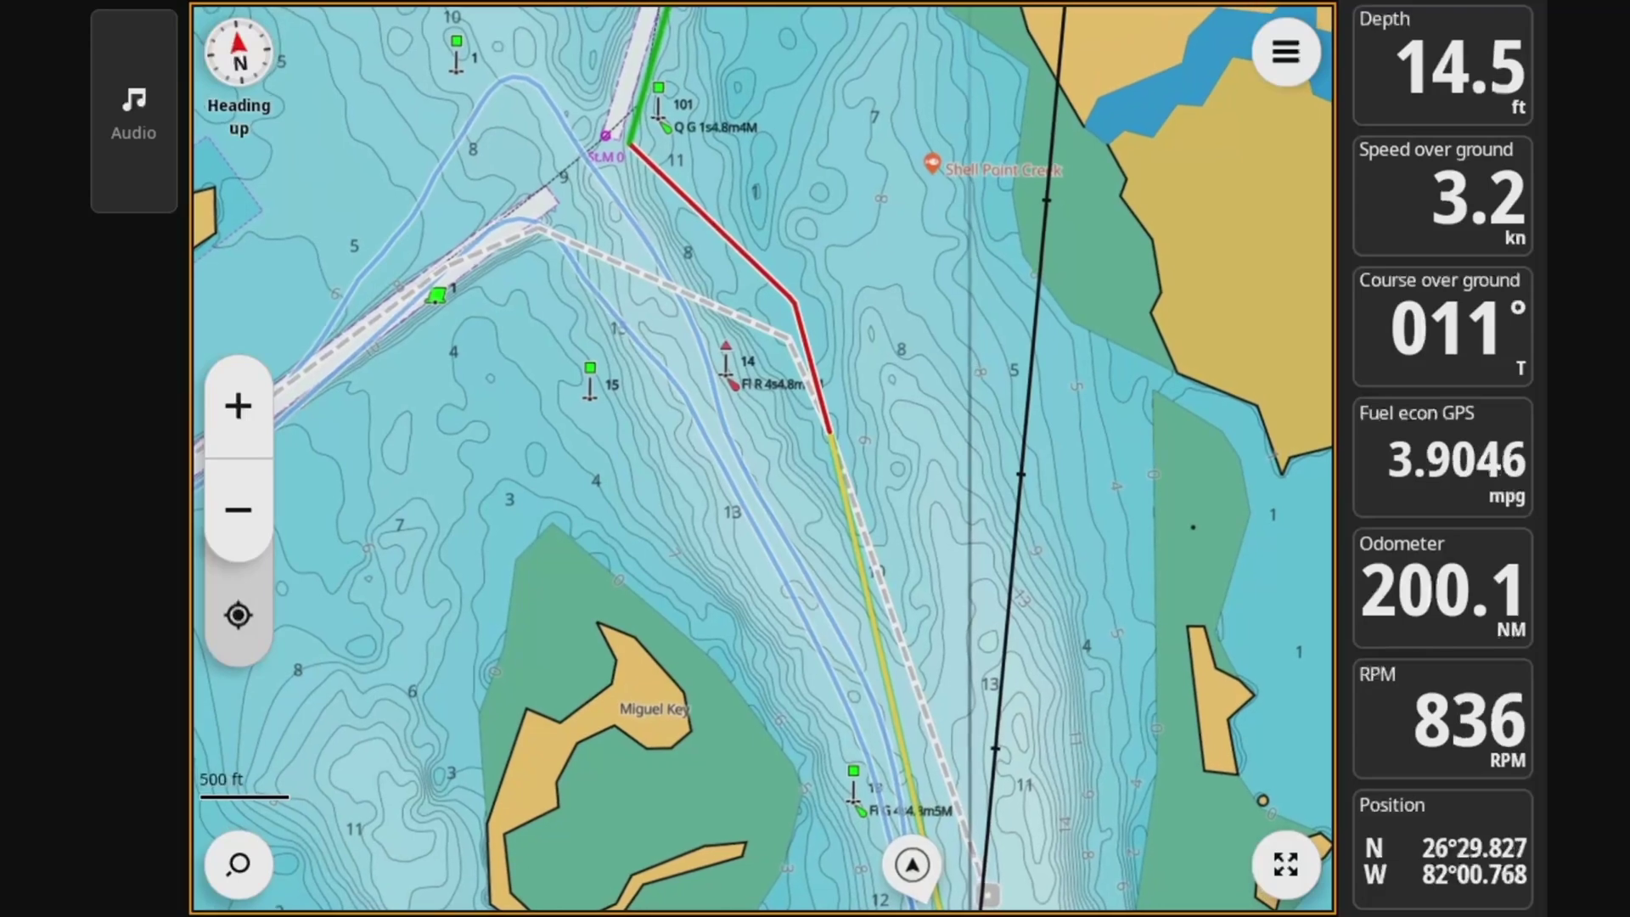
scroll(678, 320, down, 2)
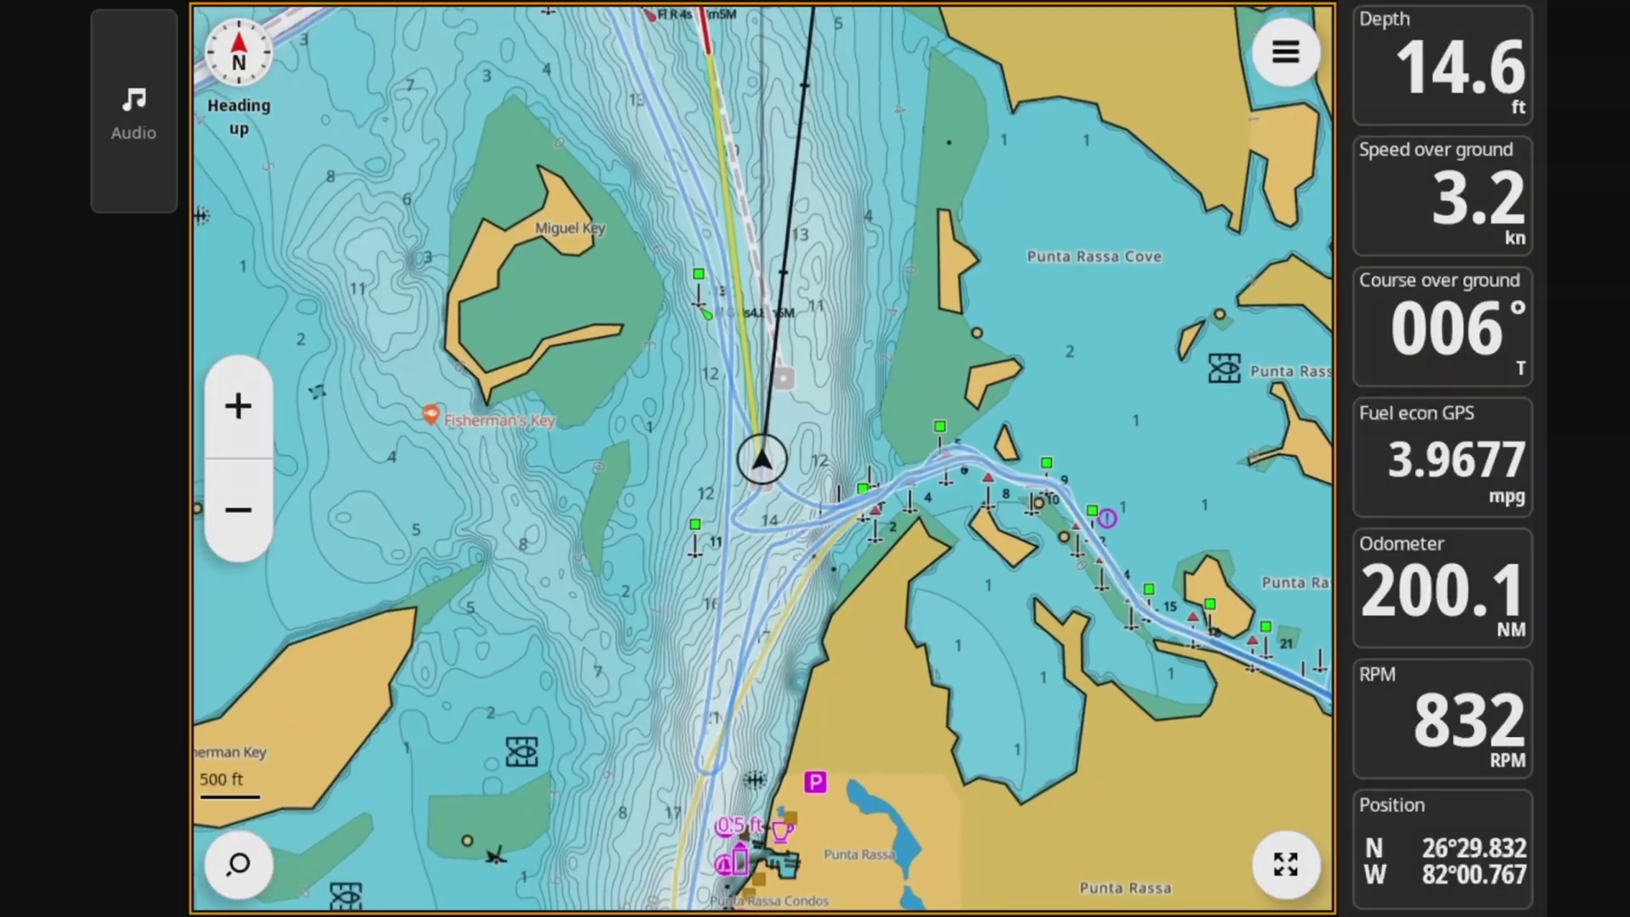
Turn on Look ahead for the chart.
click(1287, 51)
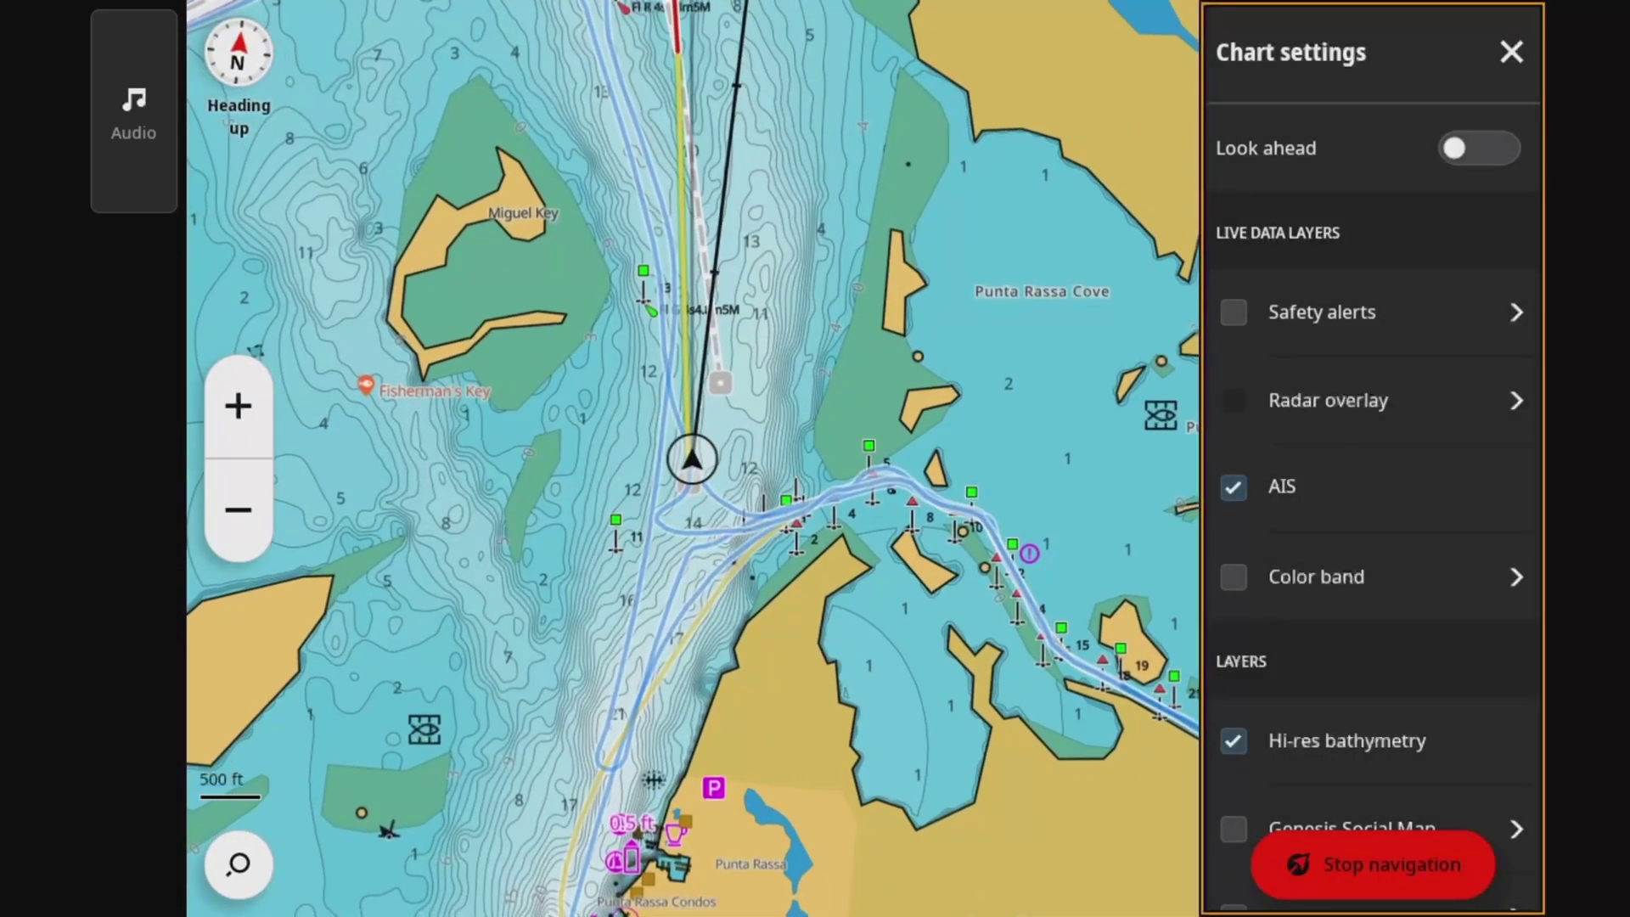
click(1479, 148)
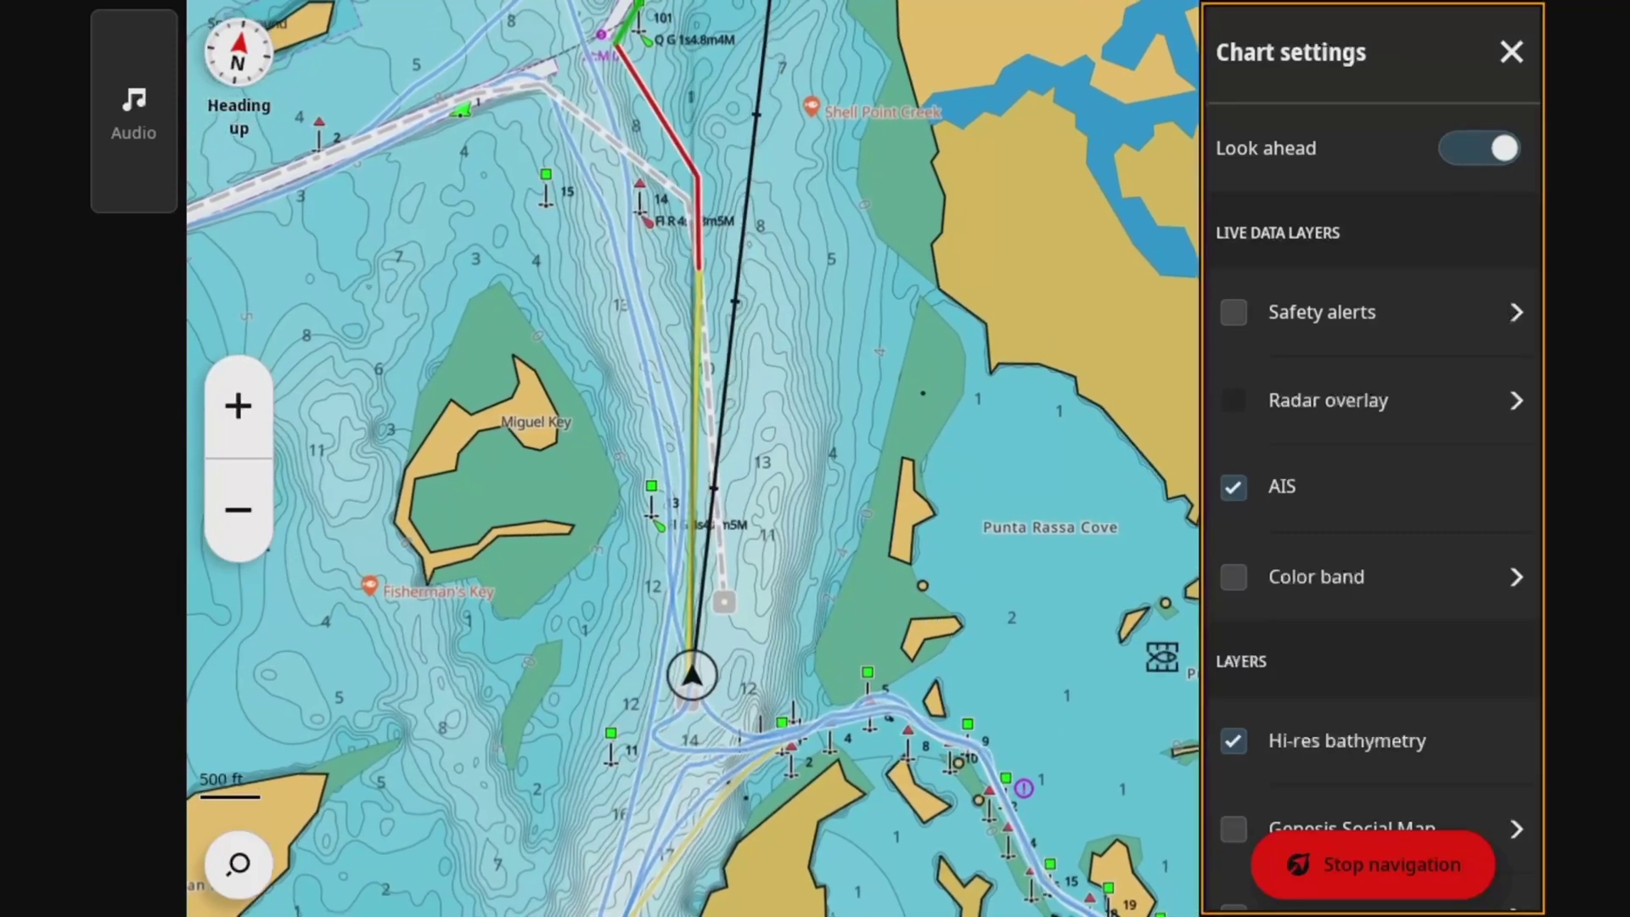